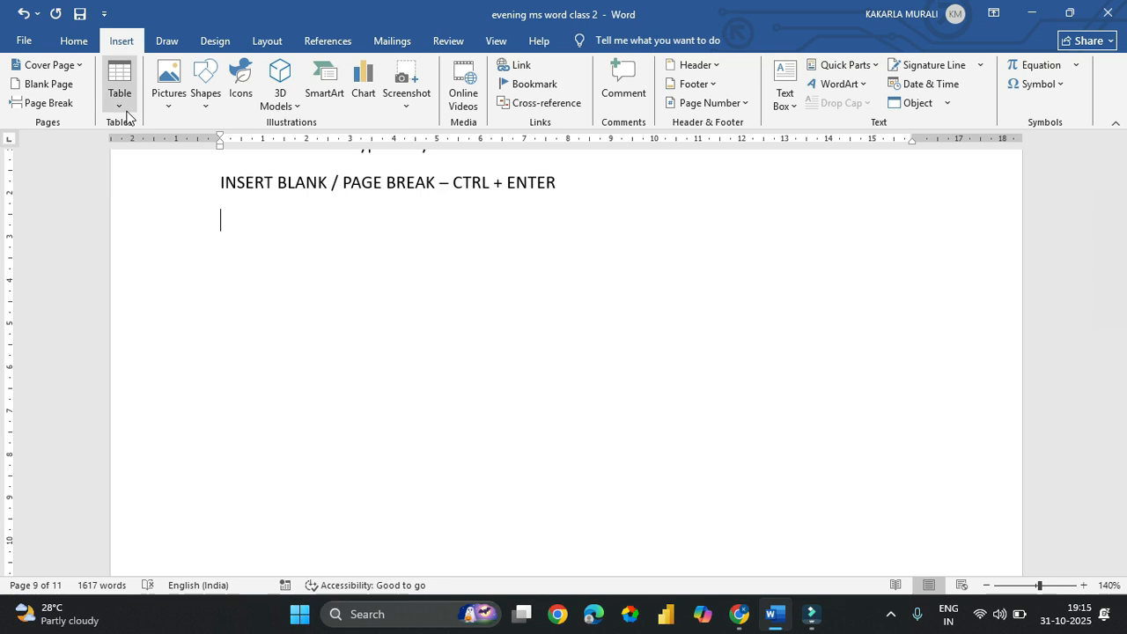
# - Insert a table with four columns and two rows, and enter the headers SL, NAME OF THE STD, FATHERS NAME and MARKS
pyautogui.click(120, 104)
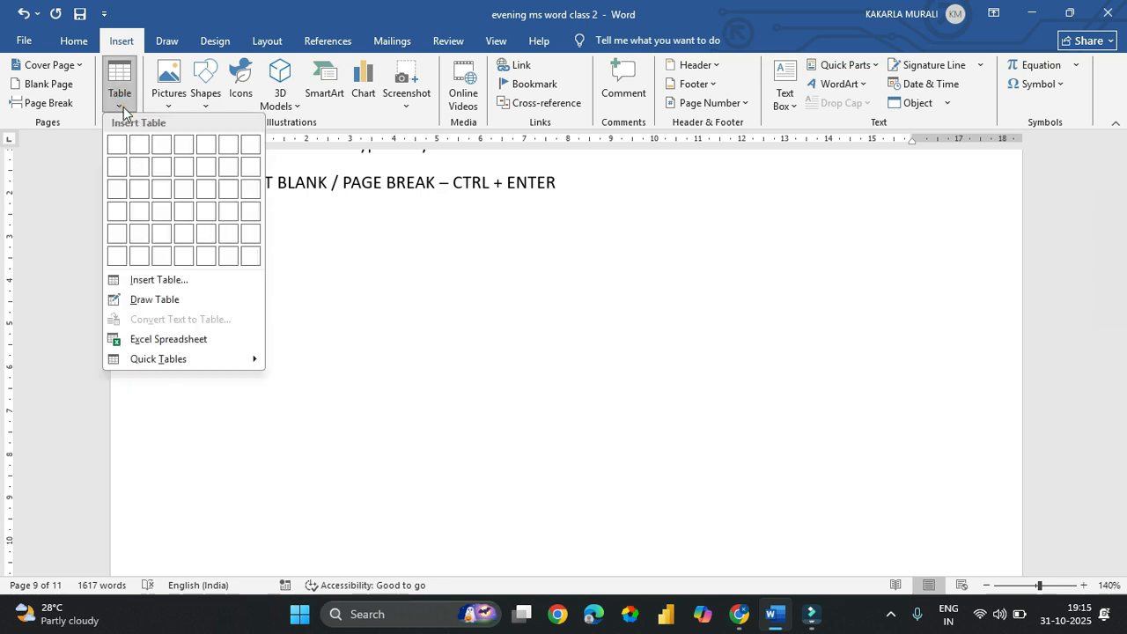
pyautogui.click(182, 168)
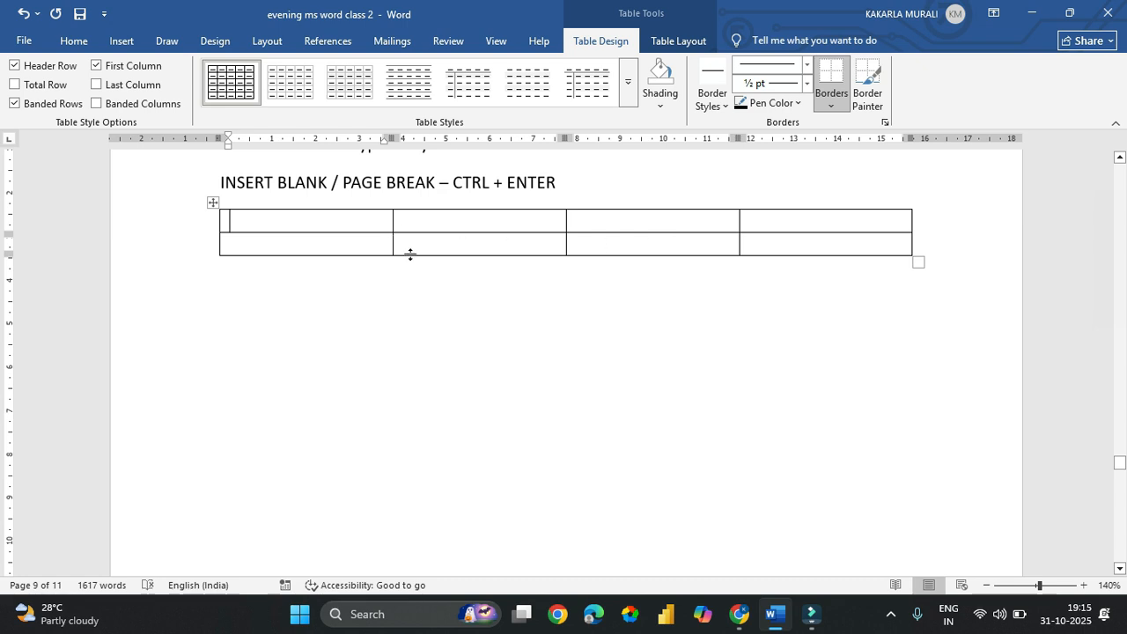
pyautogui.write('SL')
pyautogui.press('Tab')
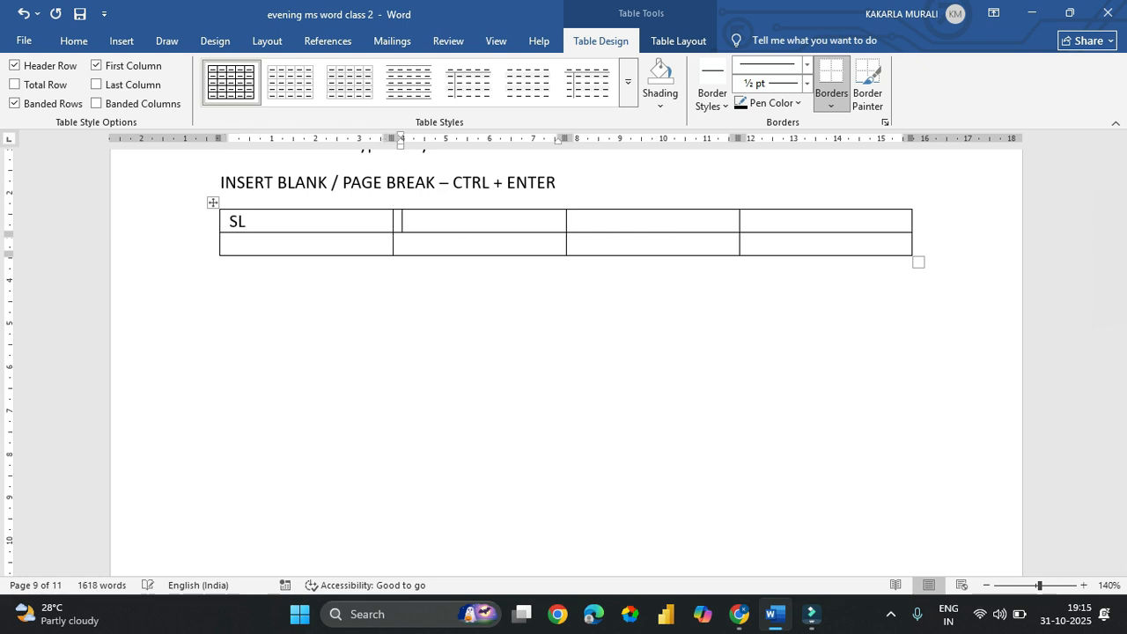
pyautogui.write('NAME OF')
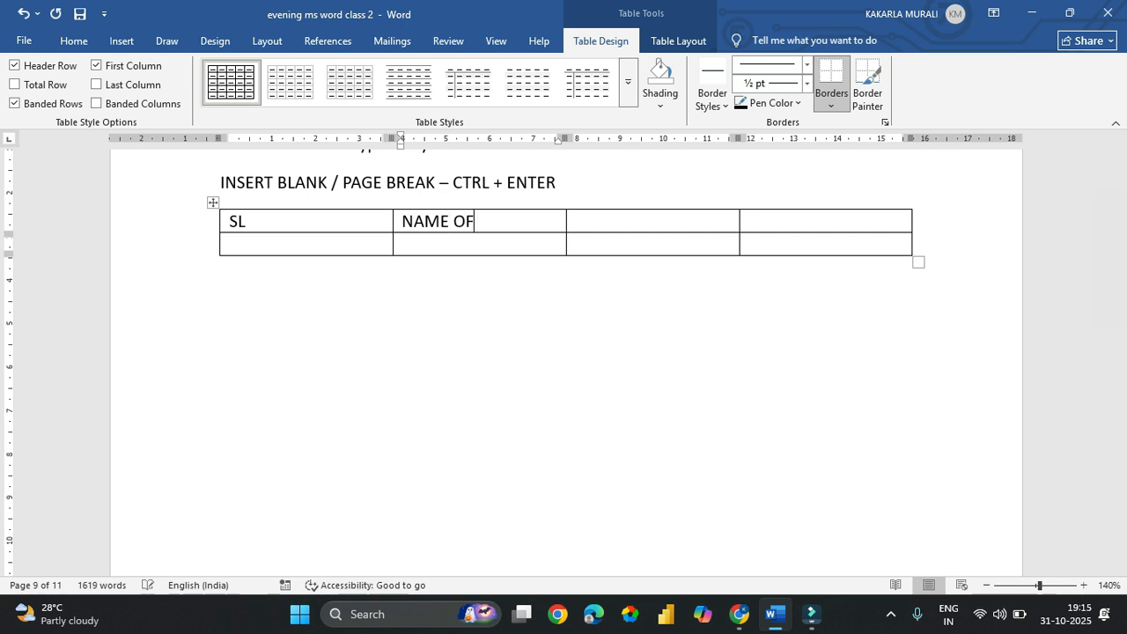
pyautogui.write(' THE STD')
pyautogui.press('Tab')
pyautogui.write('FA')
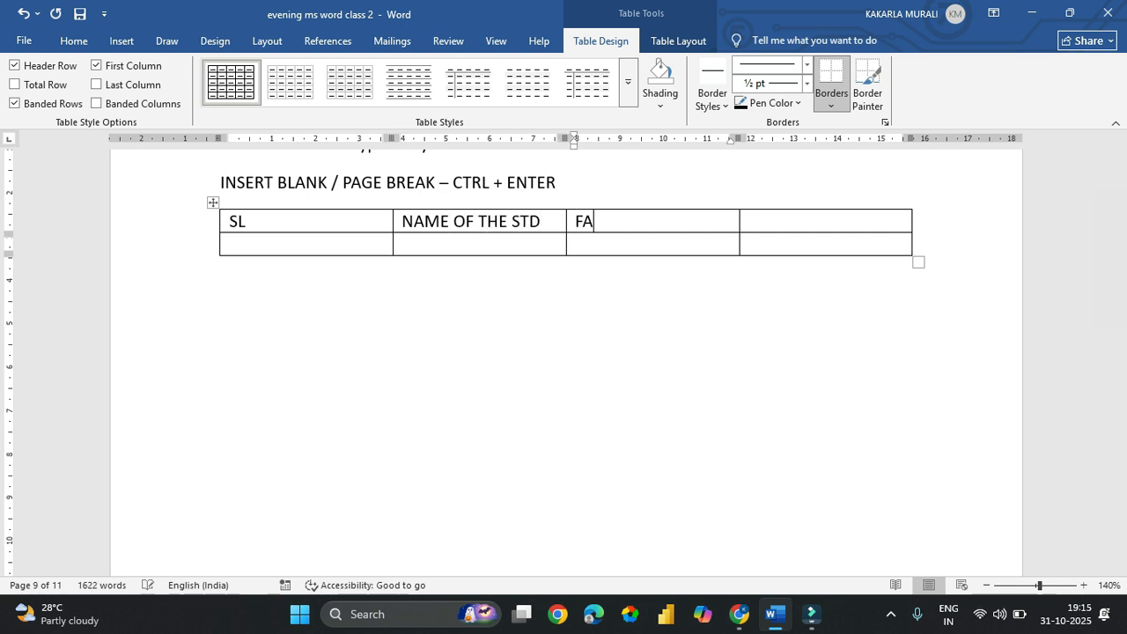
pyautogui.write('THERS NAME')
pyautogui.press('Tab')
pyautogui.write('MAR')
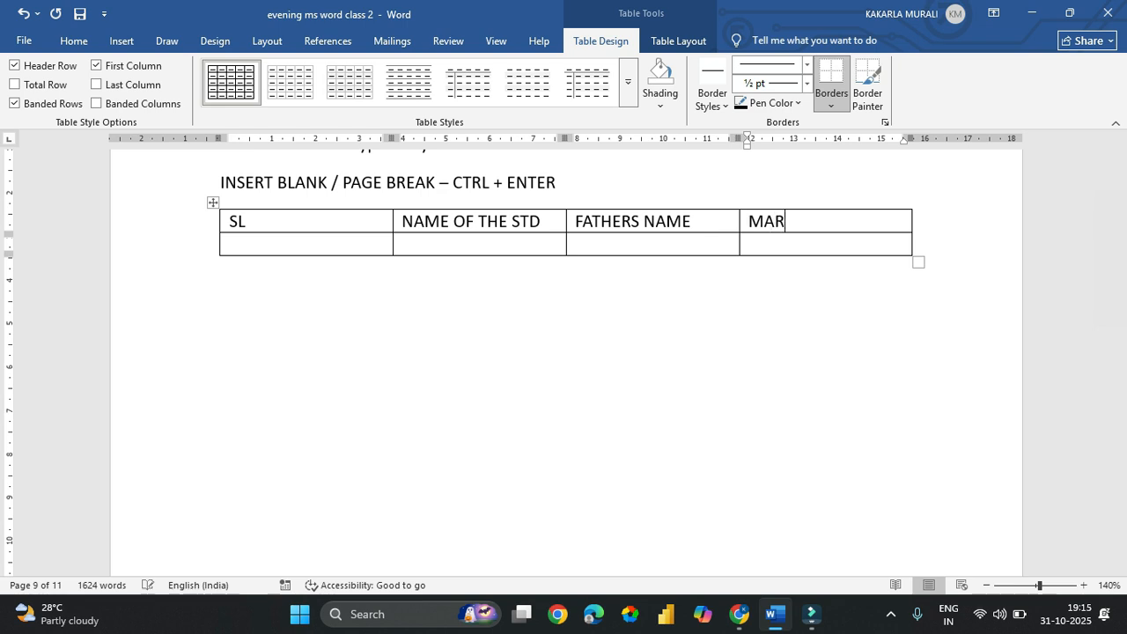
pyautogui.write('KS')
# - Extend the table with blank rows until there are 13 rows below the header
pyautogui.press('Tab')
pyautogui.press('Tab')
pyautogui.press('Tab')
pyautogui.press('Tab')
pyautogui.press('Tab')
pyautogui.press('Tab')
pyautogui.press('Tab')
pyautogui.press('Tab')
pyautogui.press('Tab')
pyautogui.press('Tab')
pyautogui.press('Tab')
pyautogui.press('Tab')
pyautogui.press('Tab')
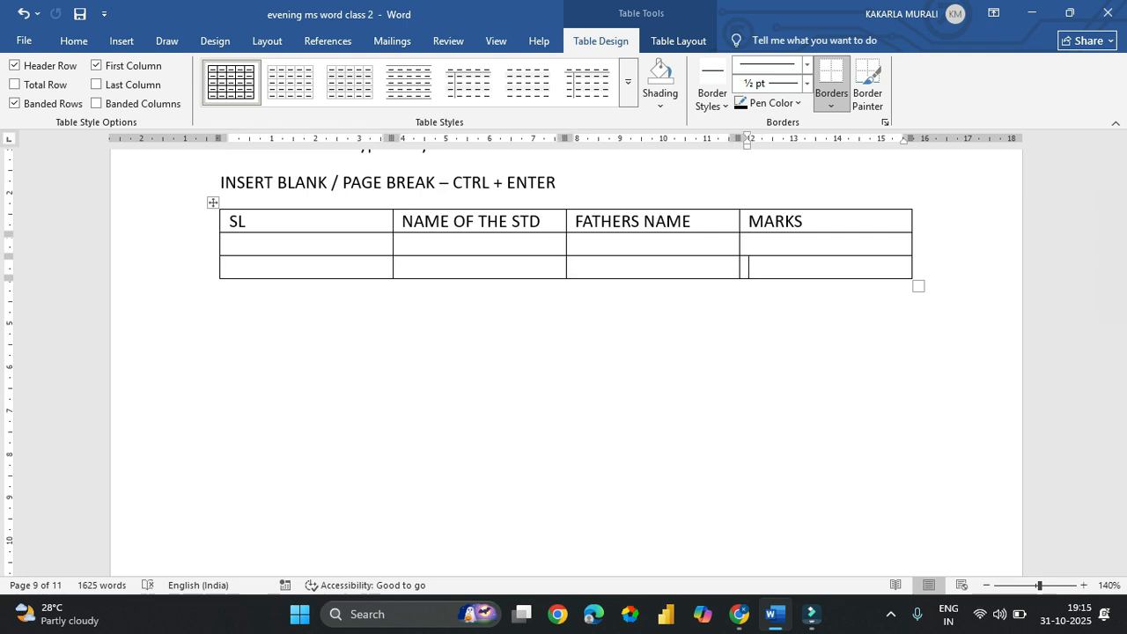
pyautogui.press('Tab')
pyautogui.press('Tab')
pyautogui.press('Tab')
pyautogui.press('Tab')
pyautogui.press('Tab')
pyautogui.press('Tab')
pyautogui.press('Tab')
pyautogui.press('Tab')
pyautogui.press('Tab')
pyautogui.press('Tab')
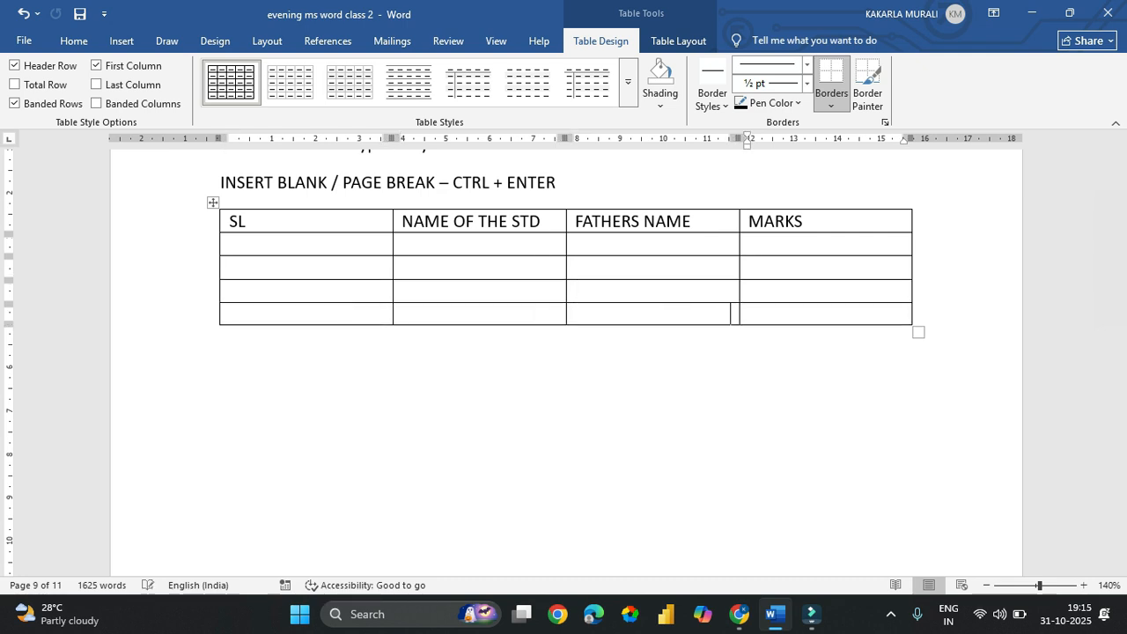
pyautogui.press('Tab')
pyautogui.press('Tab')
pyautogui.press('Tab')
pyautogui.press('Tab')
pyautogui.press('Tab')
pyautogui.press('Tab')
pyautogui.press('Tab')
pyautogui.press('Tab')
pyautogui.press('Tab')
pyautogui.press('Tab')
pyautogui.press('Tab')
pyautogui.press('Tab')
pyautogui.press('Tab')
pyautogui.press('Tab')
pyautogui.press('Tab')
pyautogui.press('Tab')
pyautogui.press('Tab')
pyautogui.press('Tab')
pyautogui.press('Tab')
pyautogui.press('Tab')
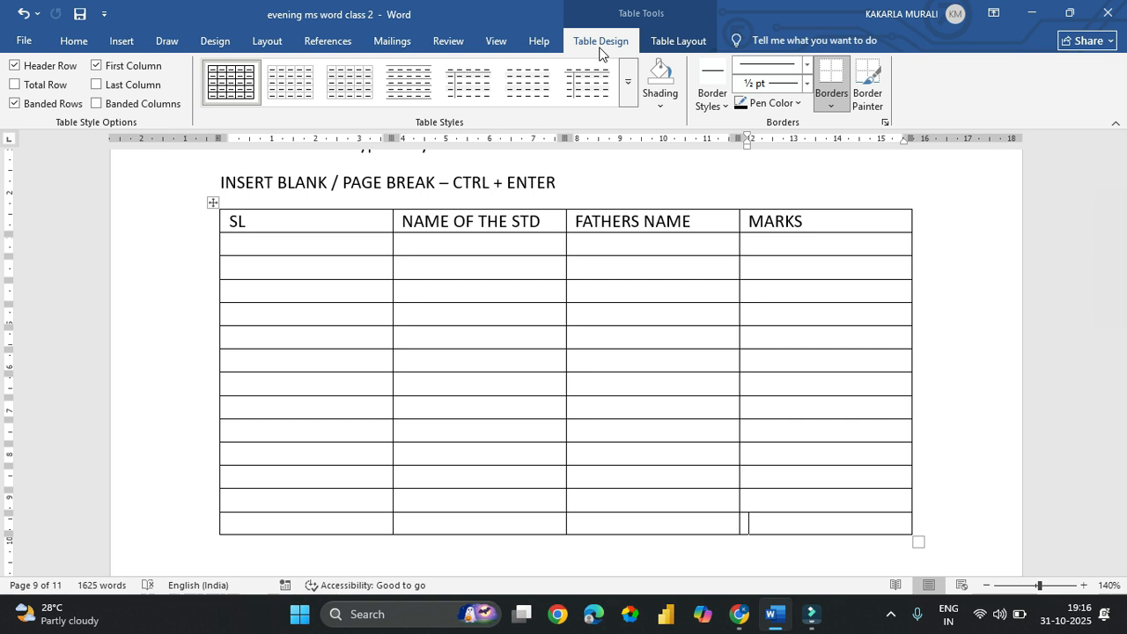
# - Apply the green grid table style with a solid header row and light banded rows
pyautogui.click(665, 47)
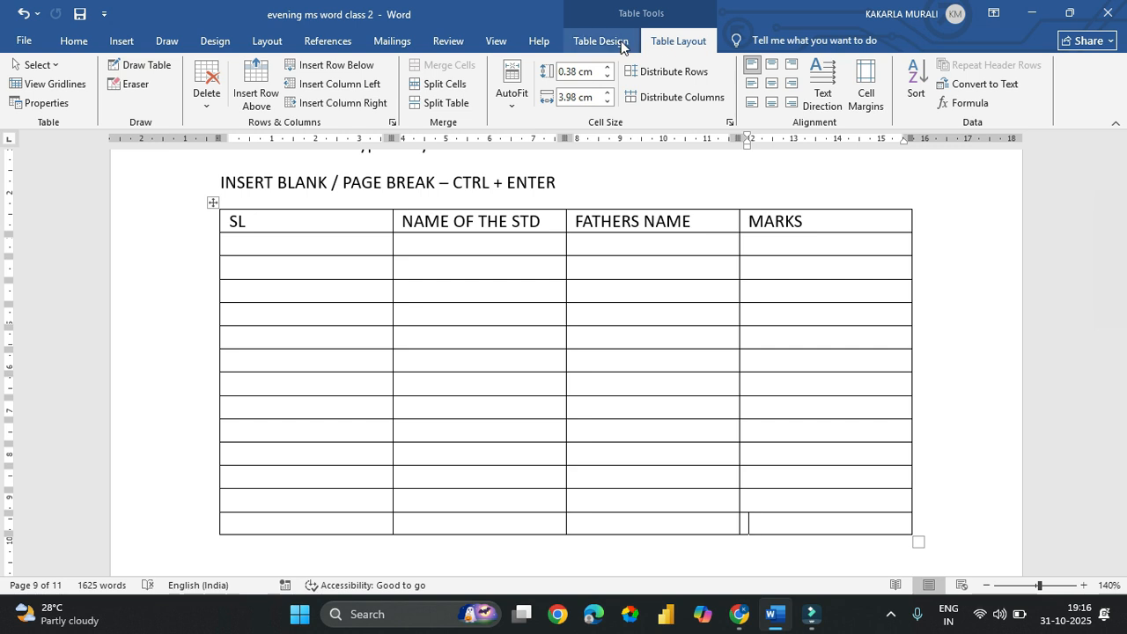
pyautogui.click(621, 41)
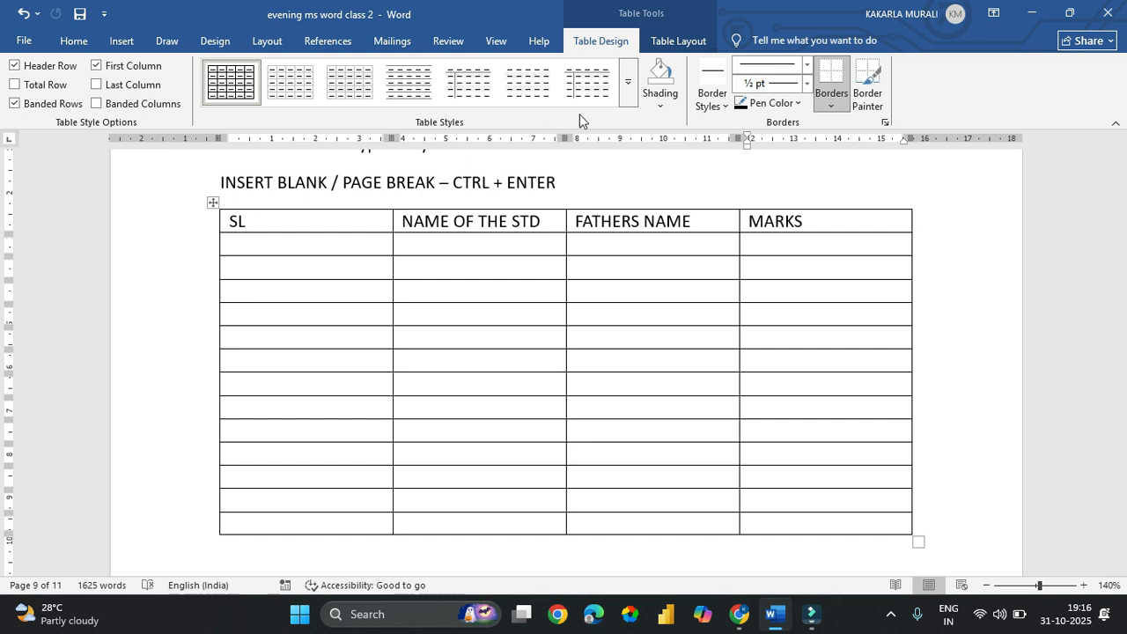
pyautogui.click(629, 92)
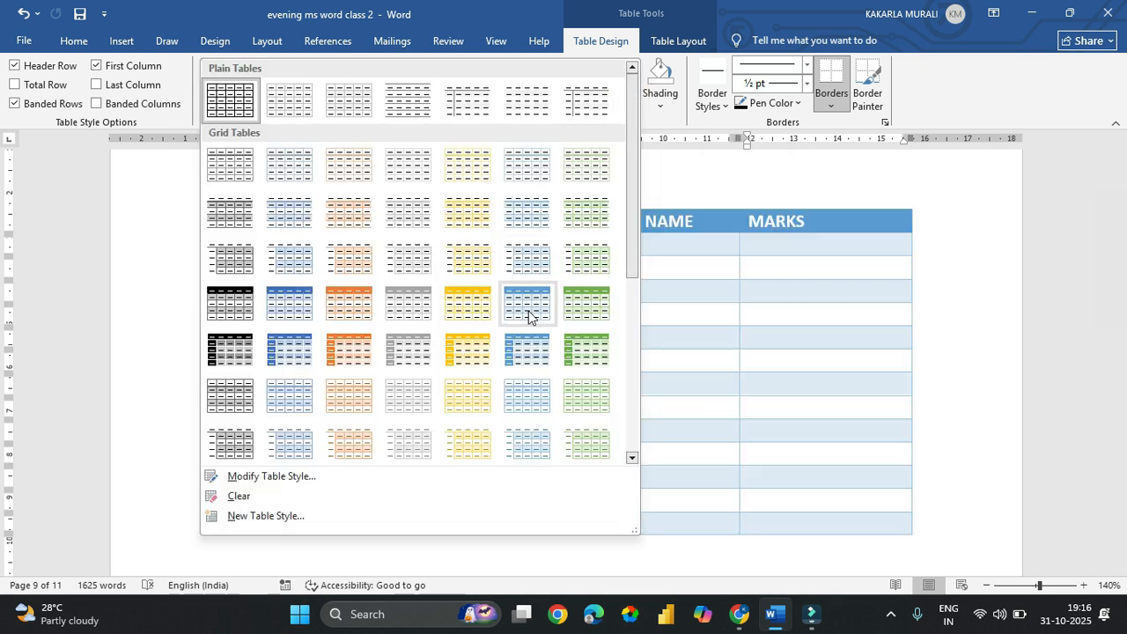
pyautogui.click(583, 307)
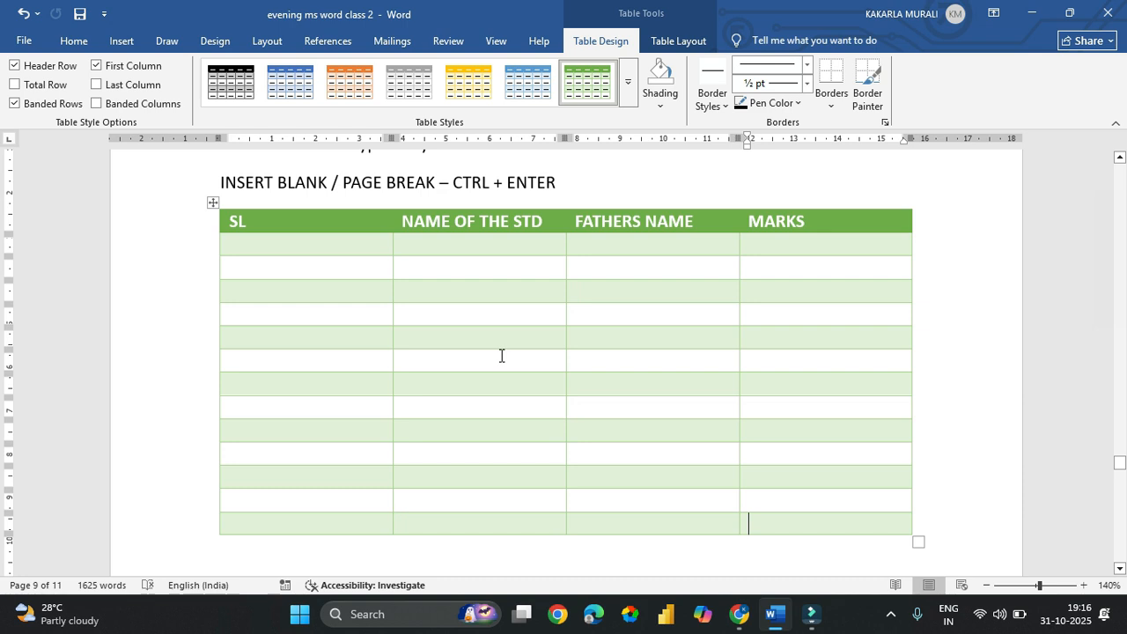
# - Narrow the SL, FATHERS NAME and MARKS columns and widen the NAME OF THE STD column
pyautogui.click(304, 225)
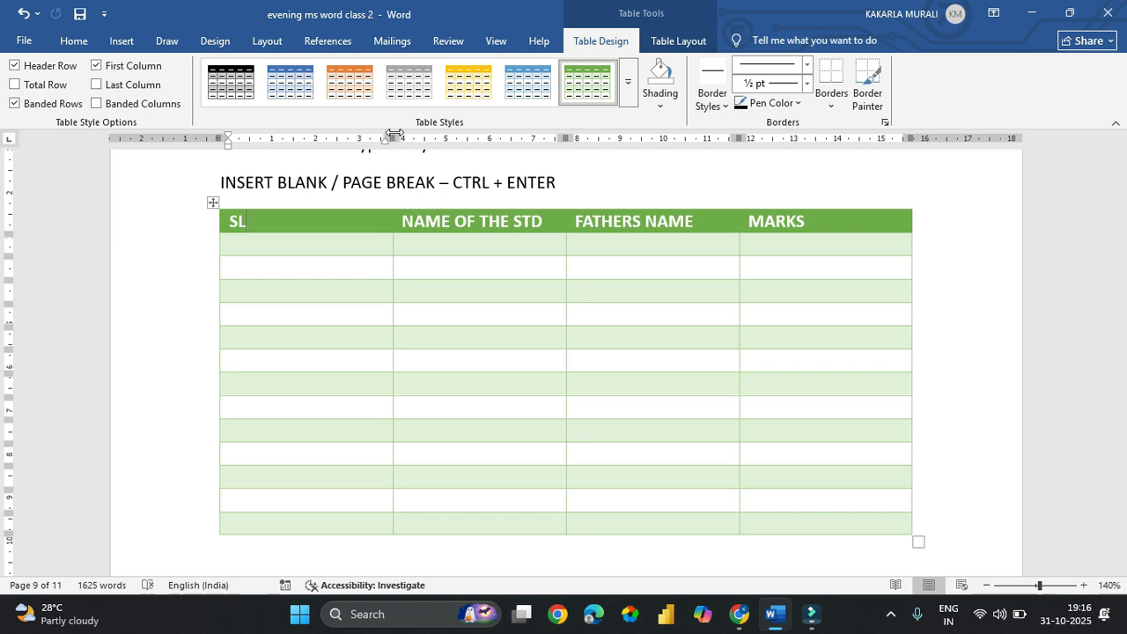
pyautogui.moveTo(395, 134); pyautogui.dragTo(275, 137)
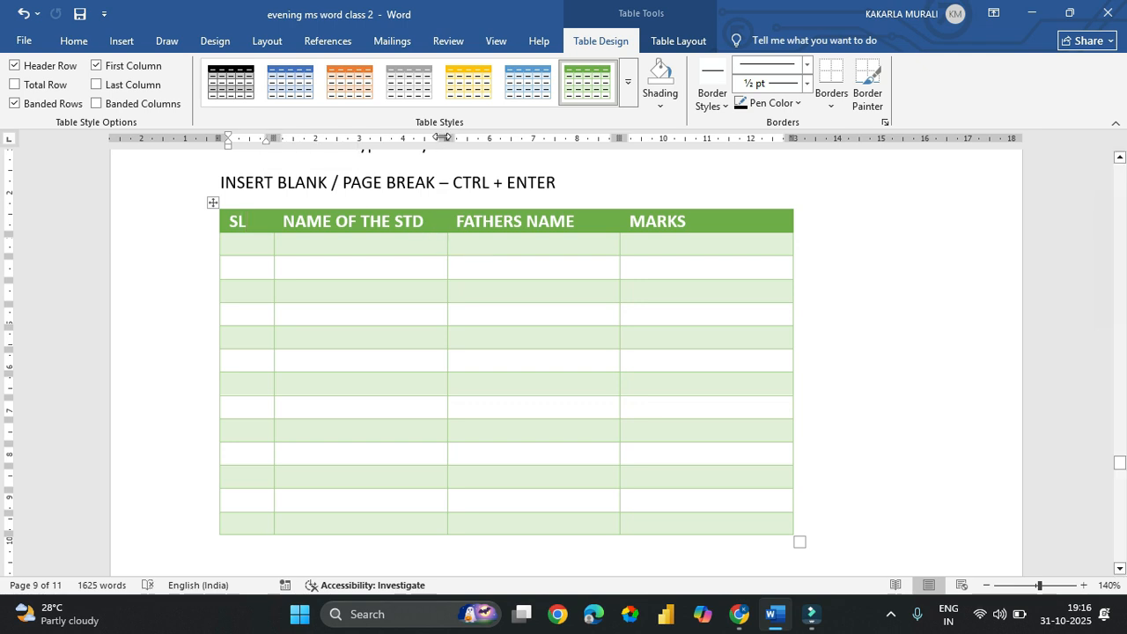
pyautogui.moveTo(443, 137)
pyautogui.mouseDown()
pyautogui.moveTo(530, 139)
pyautogui.moveTo(564, 152)
pyautogui.mouseUp()
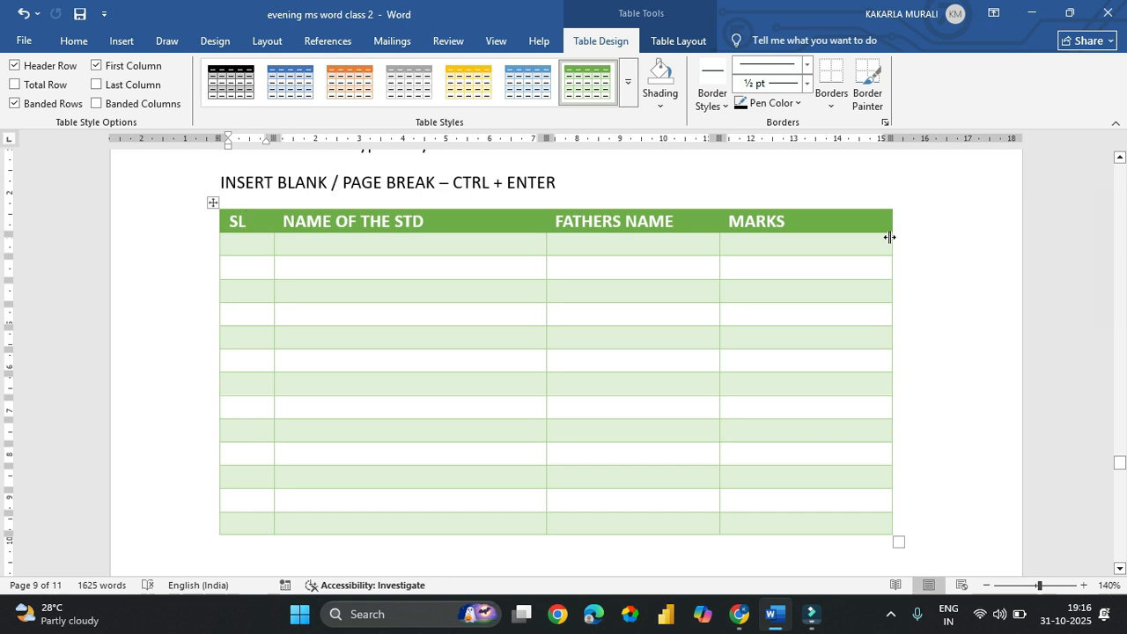
pyautogui.moveTo(889, 235); pyautogui.dragTo(807, 242)
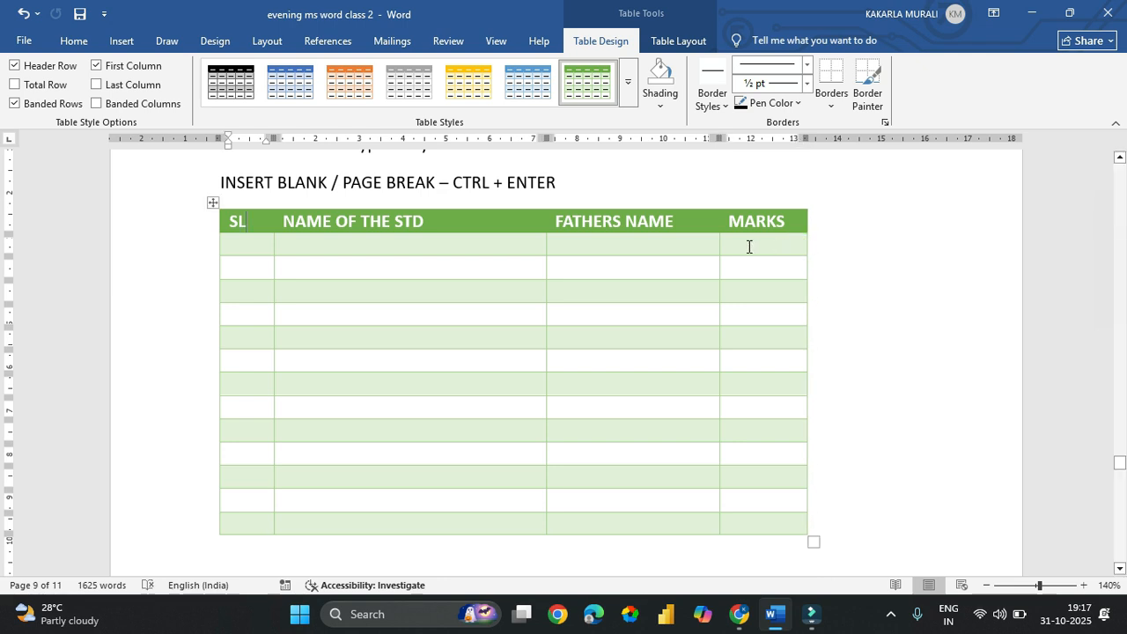
pyautogui.moveTo(718, 247); pyautogui.dragTo(670, 252)
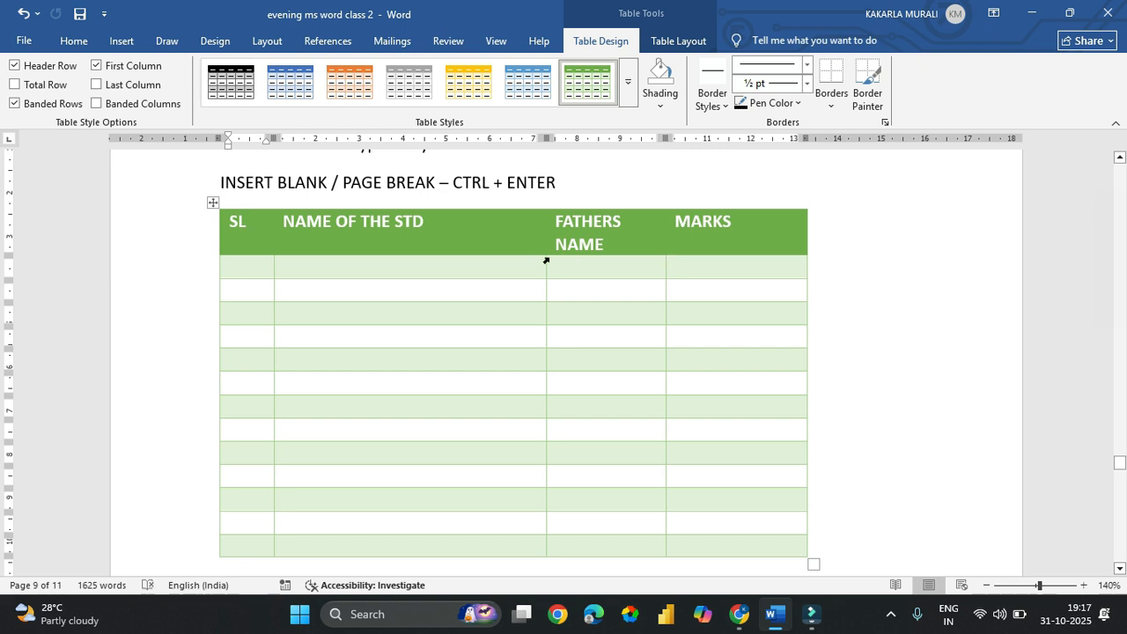
# - Enter 10 under MARKS in the second row below the header, leaving no extra blank lines in the cell
pyautogui.click(682, 285)
pyautogui.press('Return')
pyautogui.press('Return')
pyautogui.press('Return')
pyautogui.press('Return')
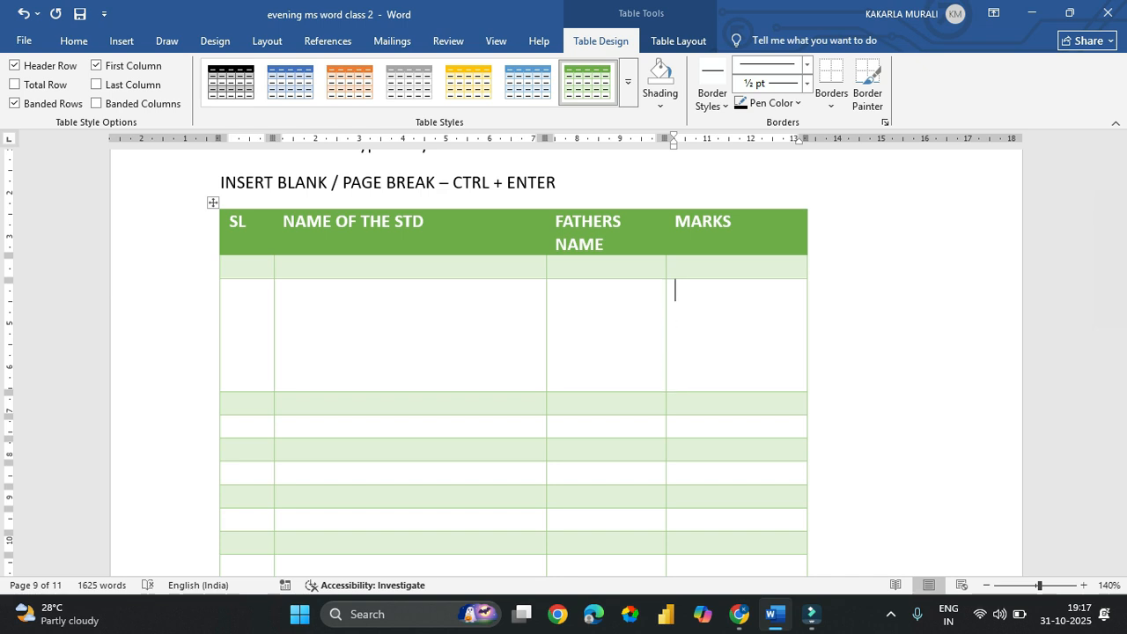
pyautogui.write('10')
pyautogui.press('Return')
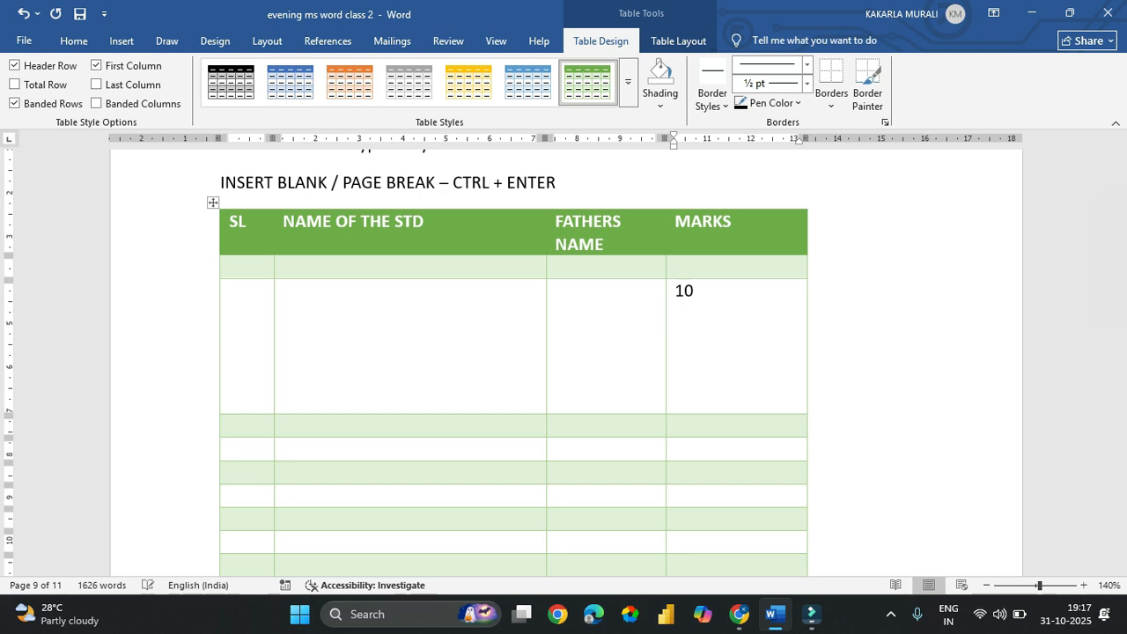
pyautogui.press('BackSpace')
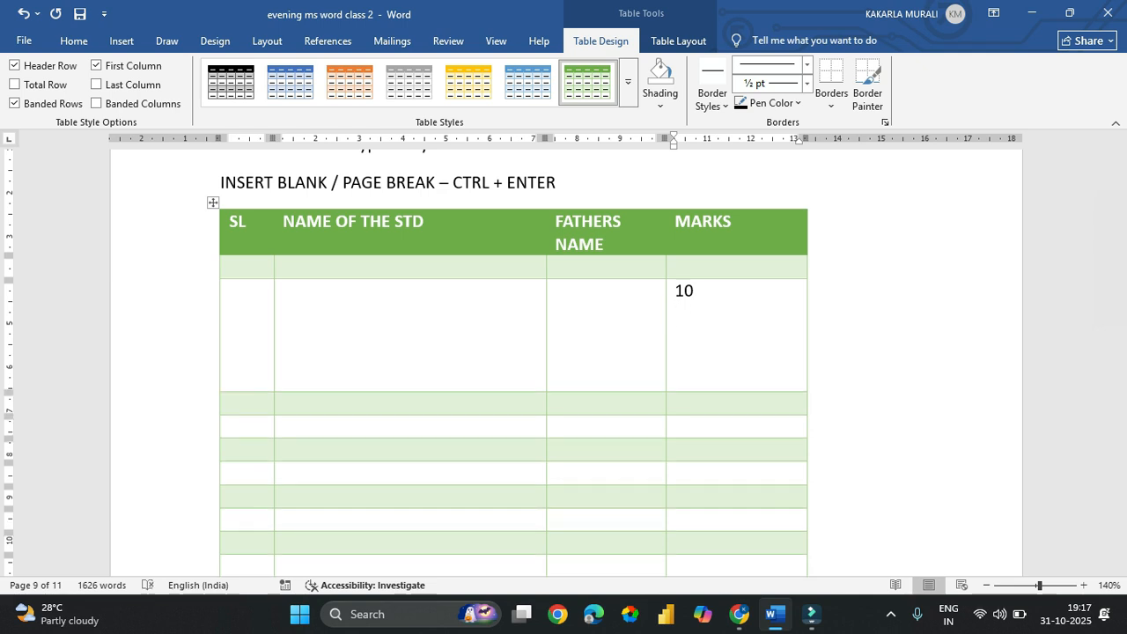
pyautogui.press('Delete')
pyautogui.press('Delete')
pyautogui.press('Delete')
pyautogui.press('Delete')
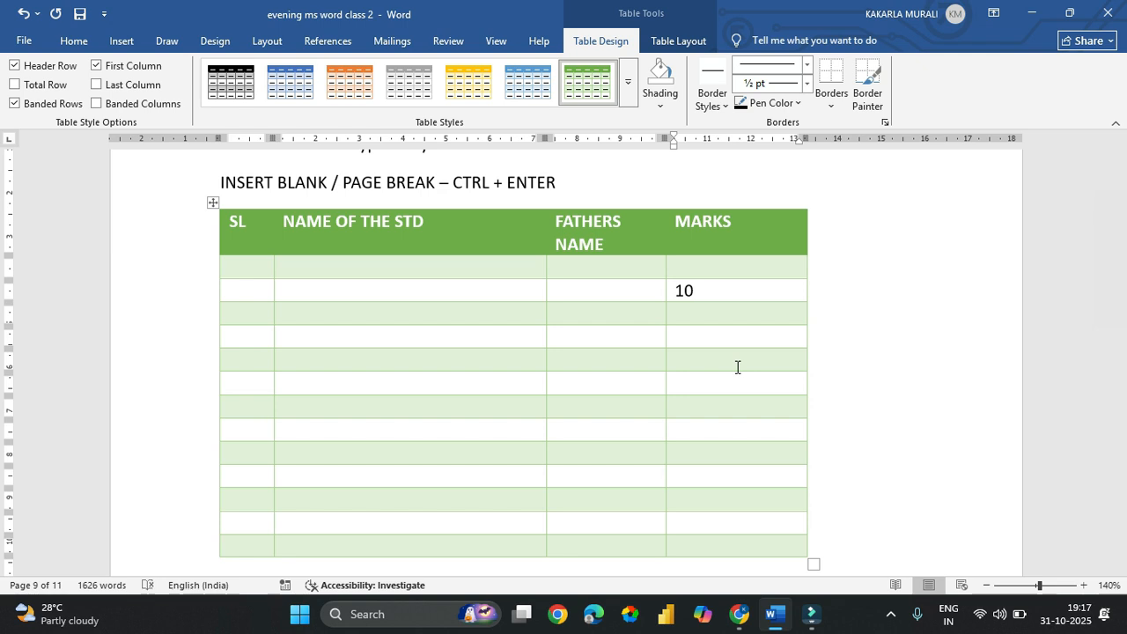
# - Select the whole table and enable the First Column, Last Column, Total Row and Banded Columns style options
pyautogui.press('Left')
pyautogui.press('Left')
pyautogui.click(134, 68)
pyautogui.click(214, 204)
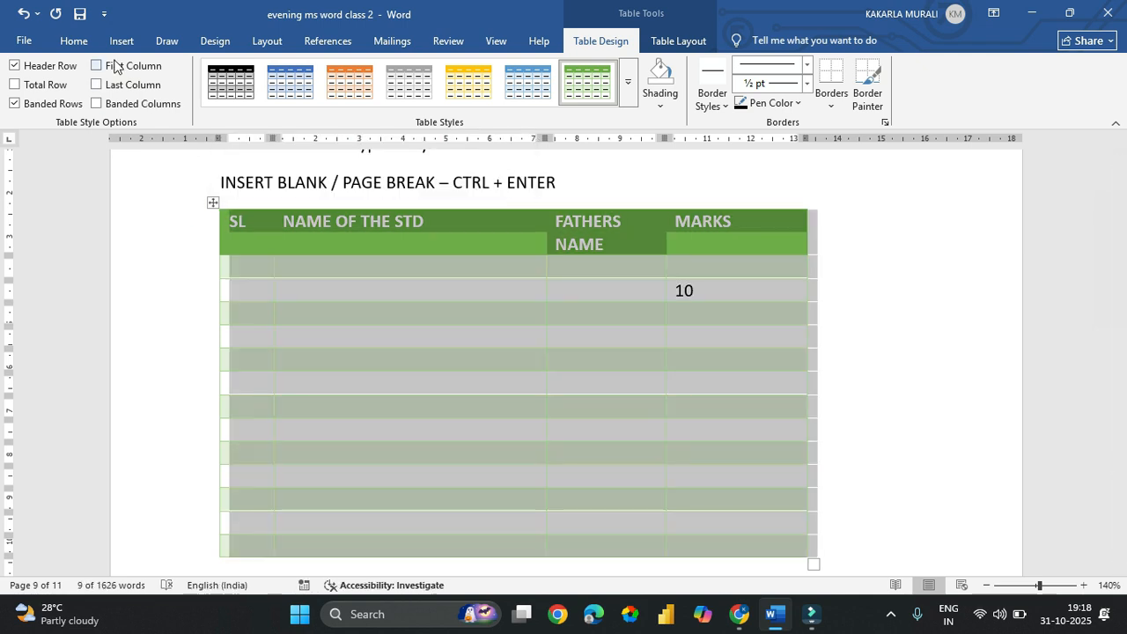
pyautogui.click(115, 67)
pyautogui.click(123, 88)
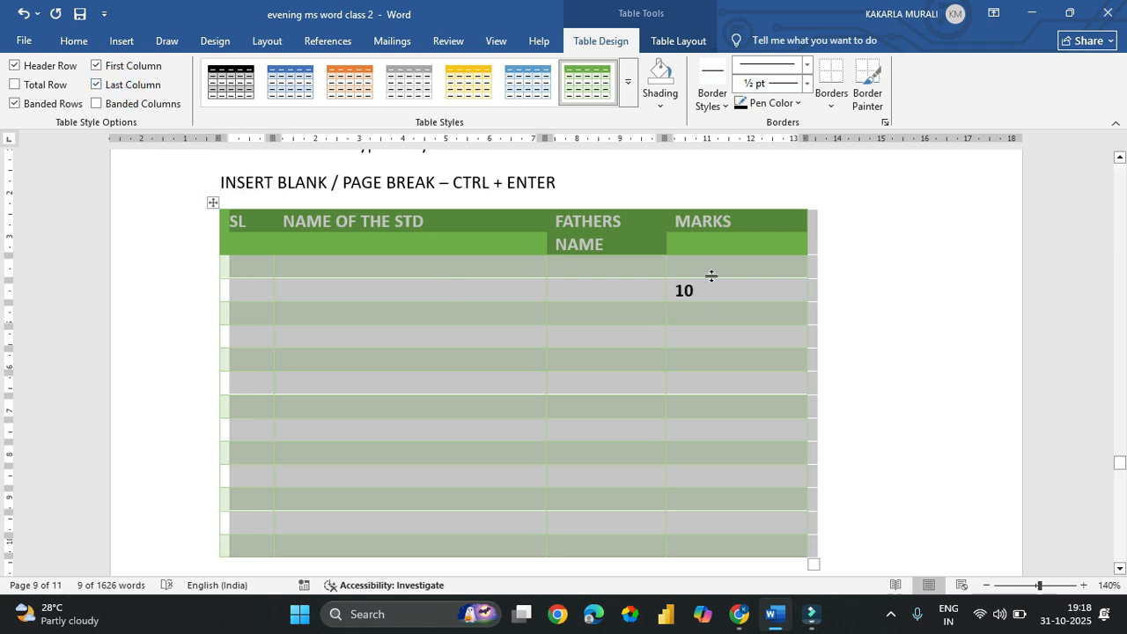
pyautogui.click(46, 85)
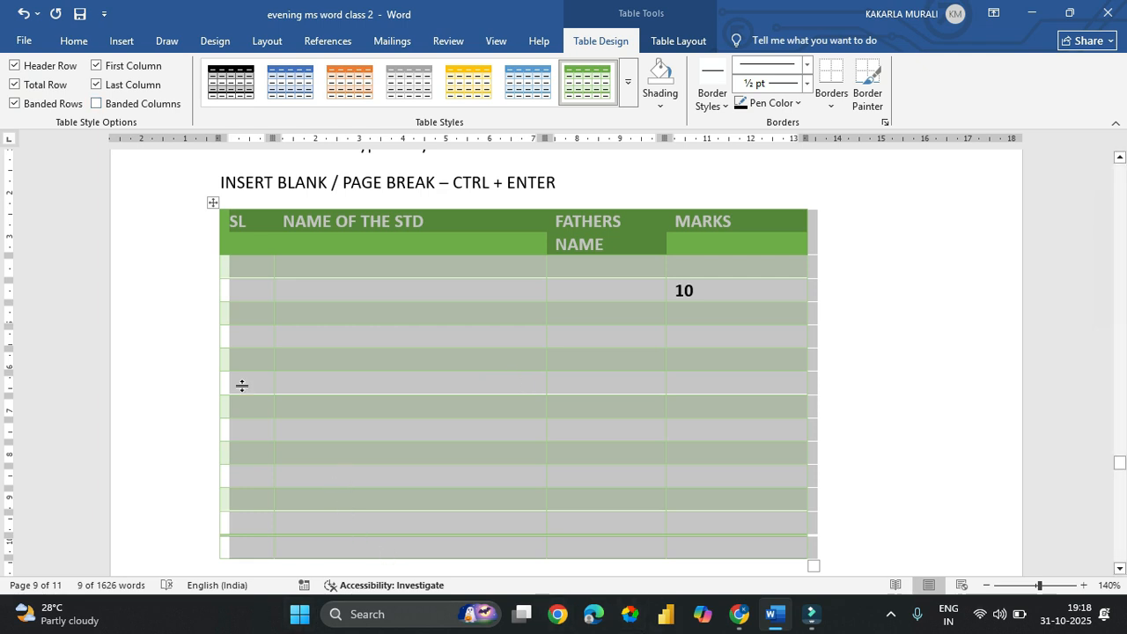
pyautogui.click(138, 106)
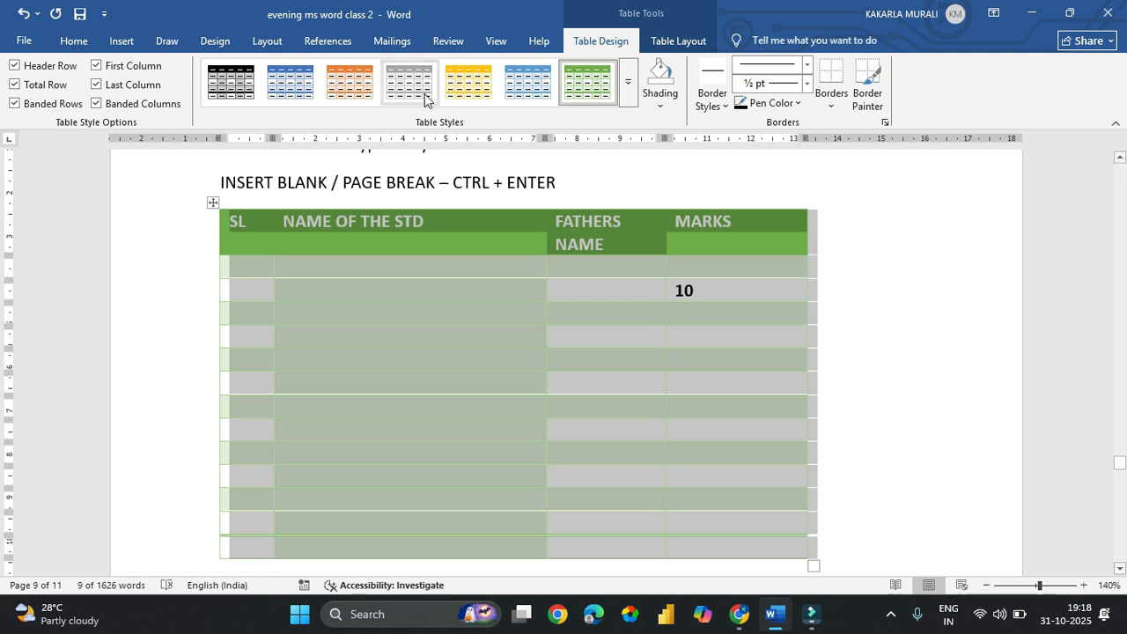
# - Change the table to the light blue grid style with solid-coloured header, total row, first column and last column
pyautogui.click(630, 82)
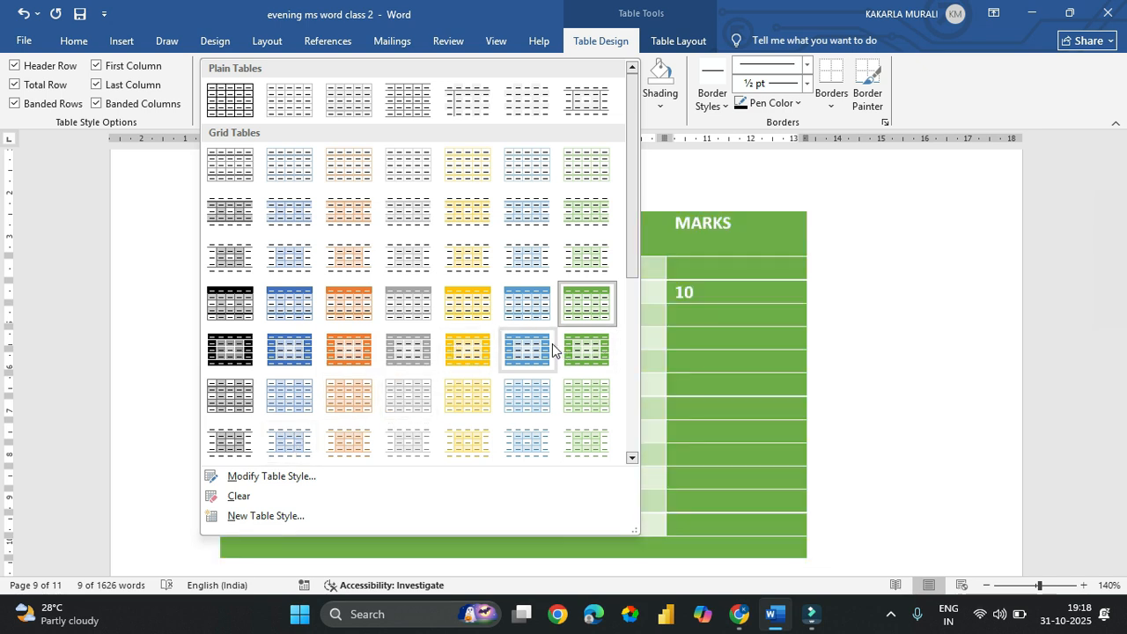
pyautogui.click(539, 347)
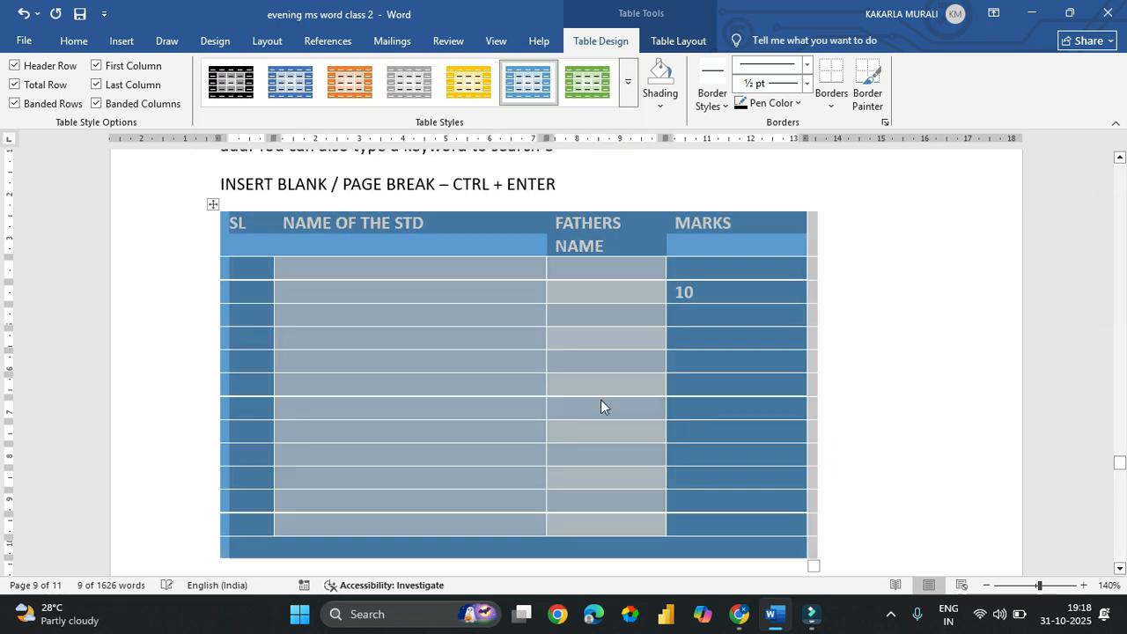
pyautogui.click(591, 400)
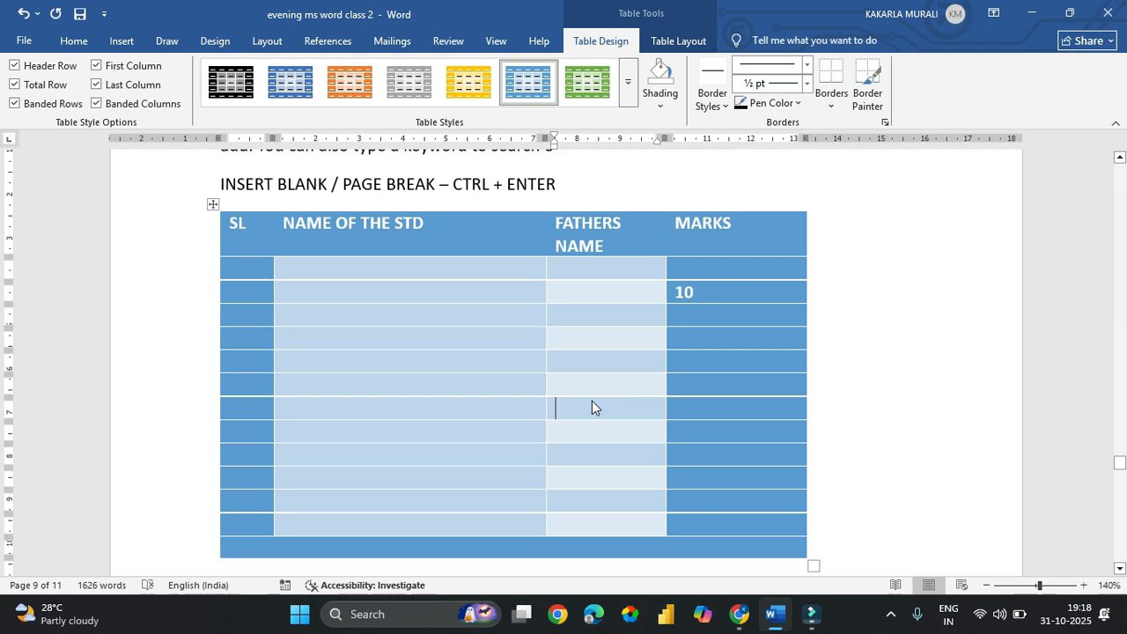
# - Shade the NAME OF THE STD and FATHERS NAME cells in the third to eighth rows below the header with standard purple
pyautogui.click(656, 107)
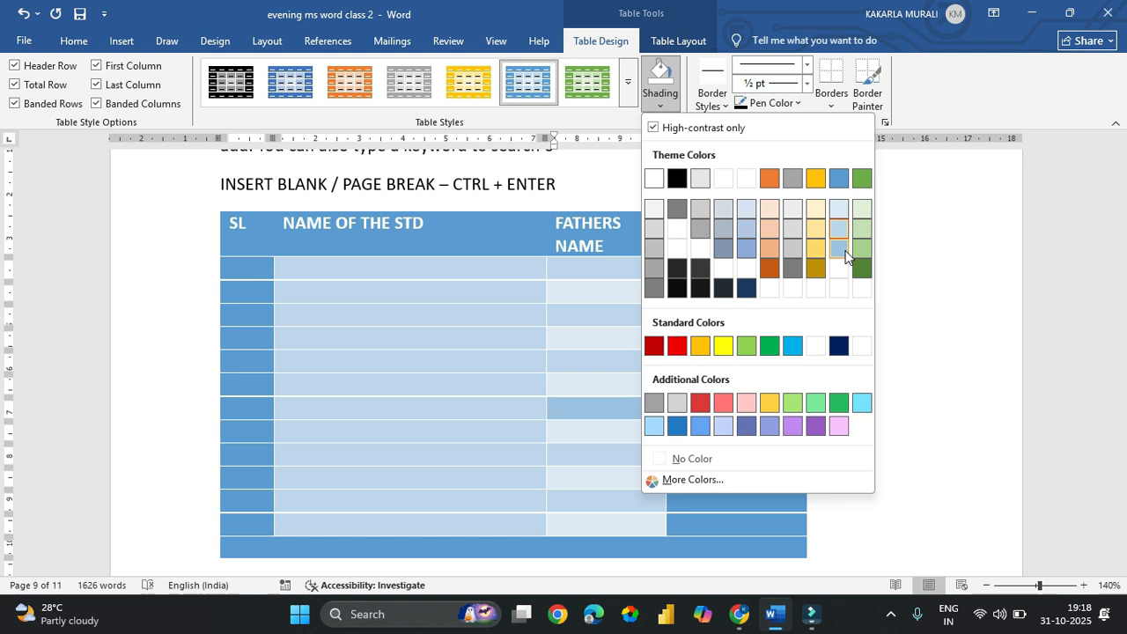
pyautogui.click(409, 329)
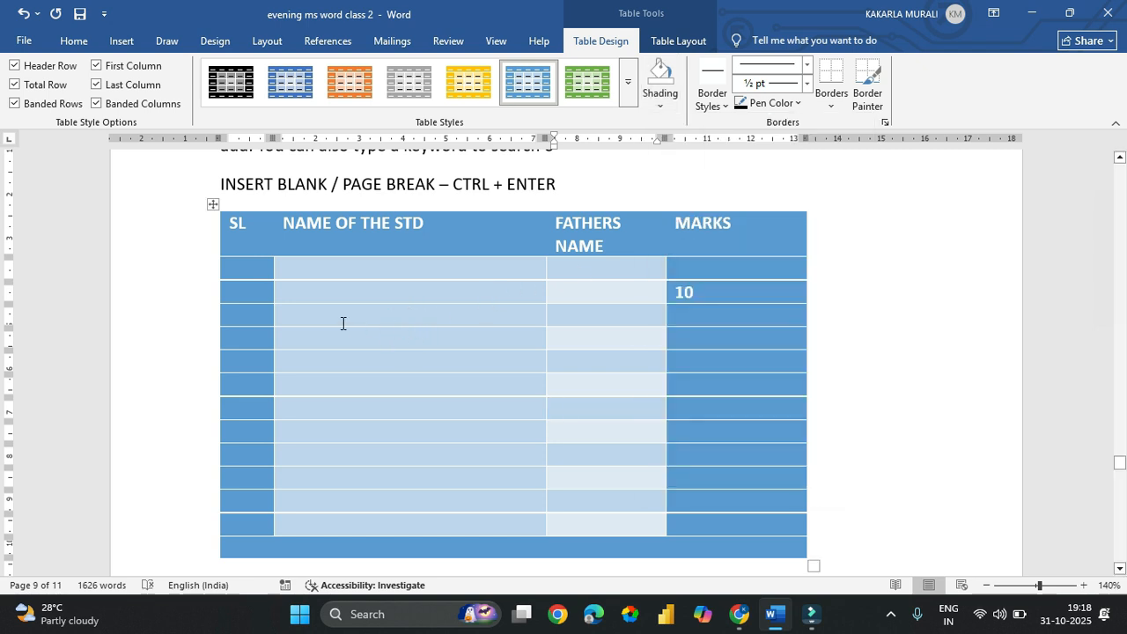
pyautogui.moveTo(393, 323)
pyautogui.mouseDown()
pyautogui.moveTo(511, 411)
pyautogui.moveTo(588, 432)
pyautogui.mouseUp()
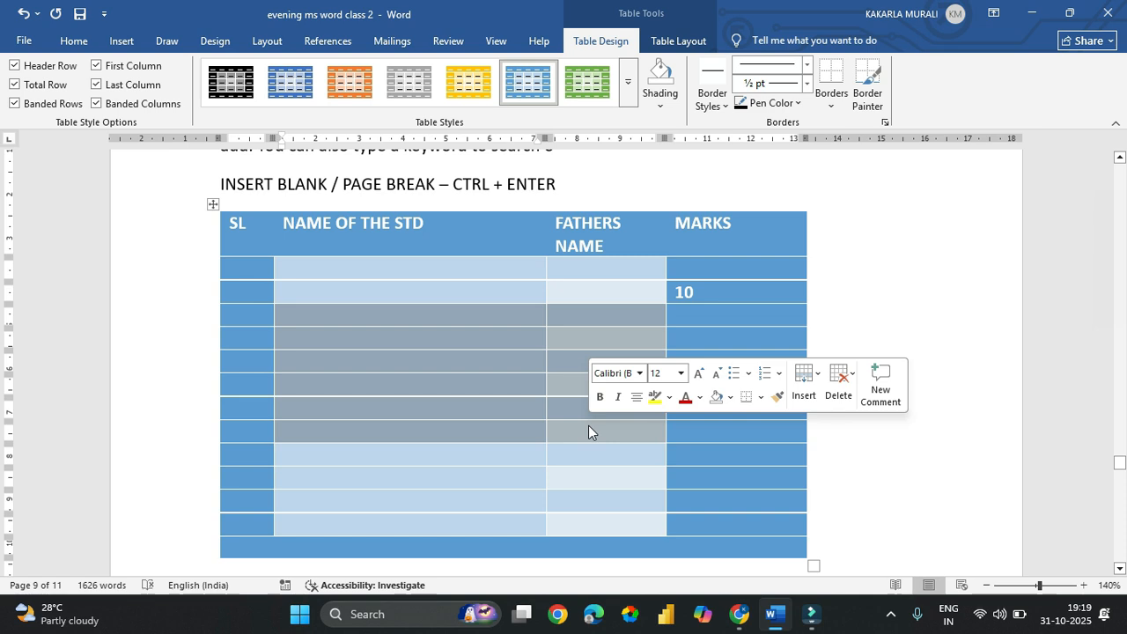
pyautogui.click(661, 104)
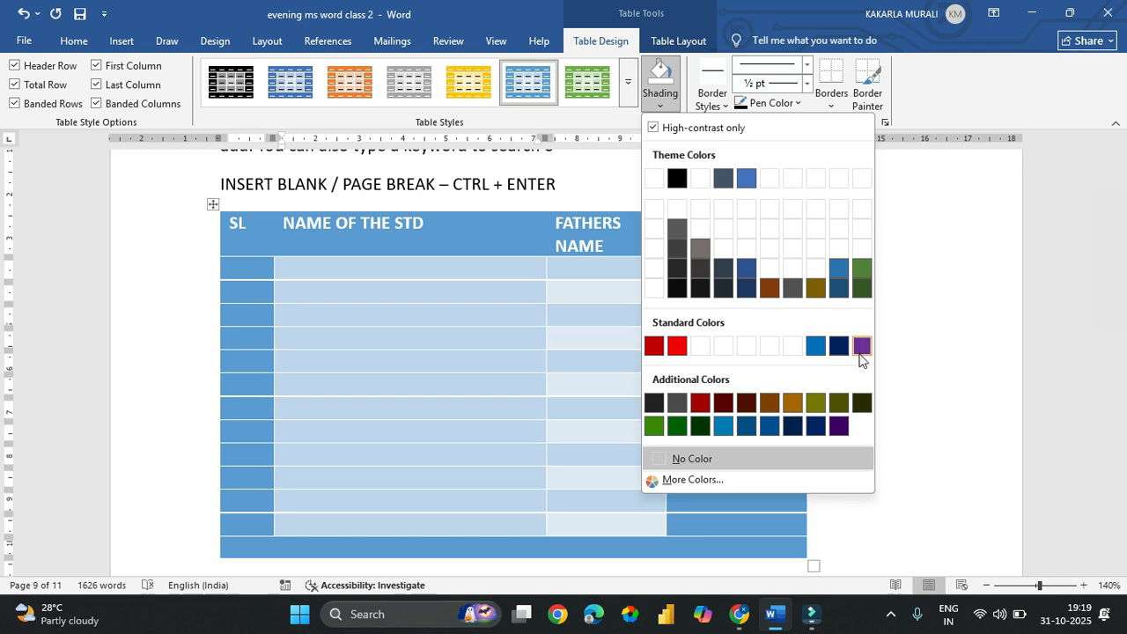
pyautogui.click(863, 345)
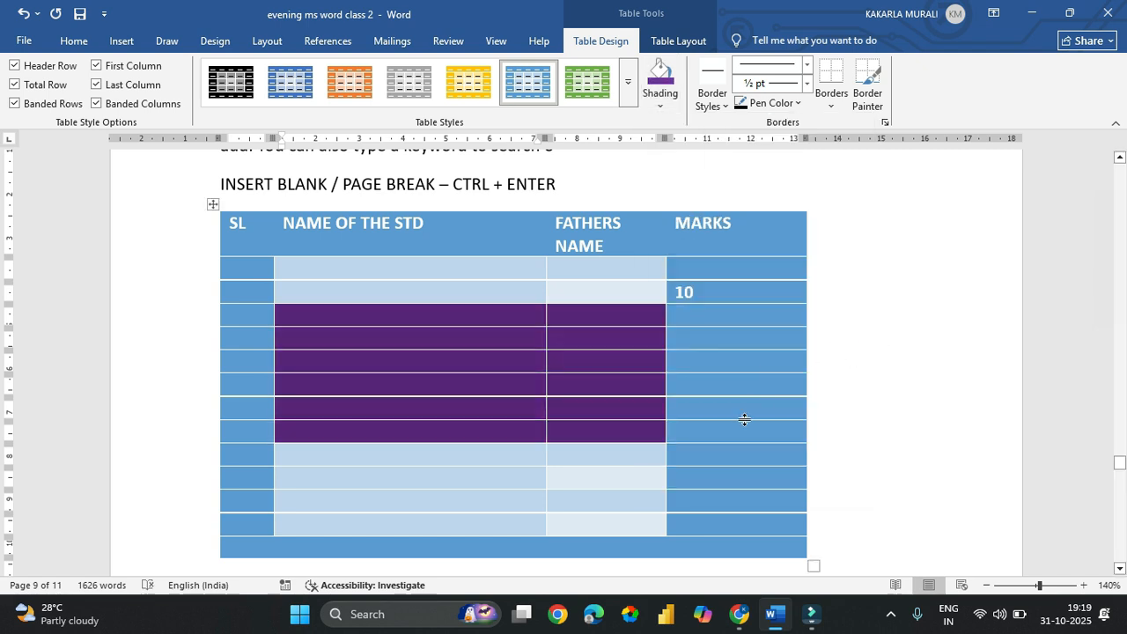
pyautogui.click(588, 388)
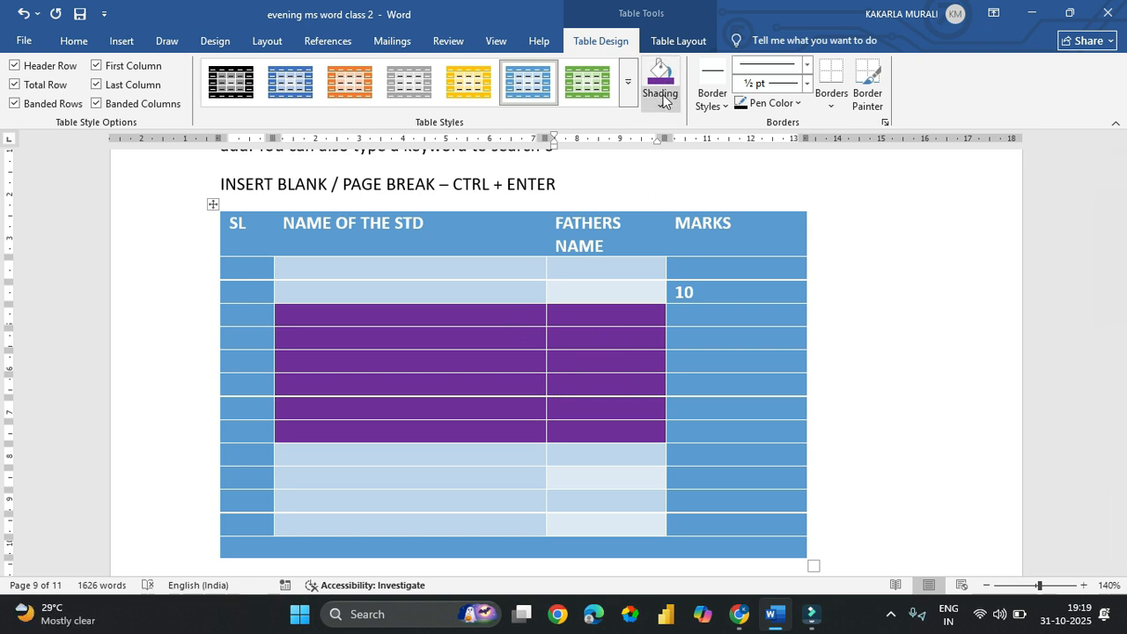
# - Paint gold double-line borders on both sides of the NAME OF THE STD column and below the sixth row's SL and NAME OF THE STD cells
pyautogui.click(726, 107)
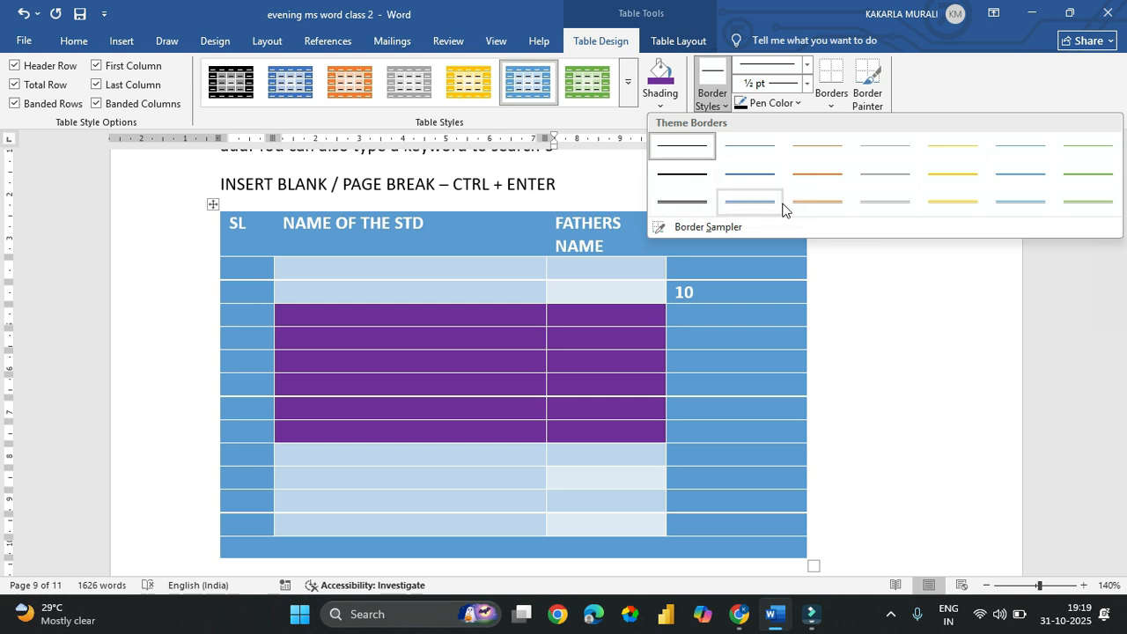
pyautogui.click(962, 205)
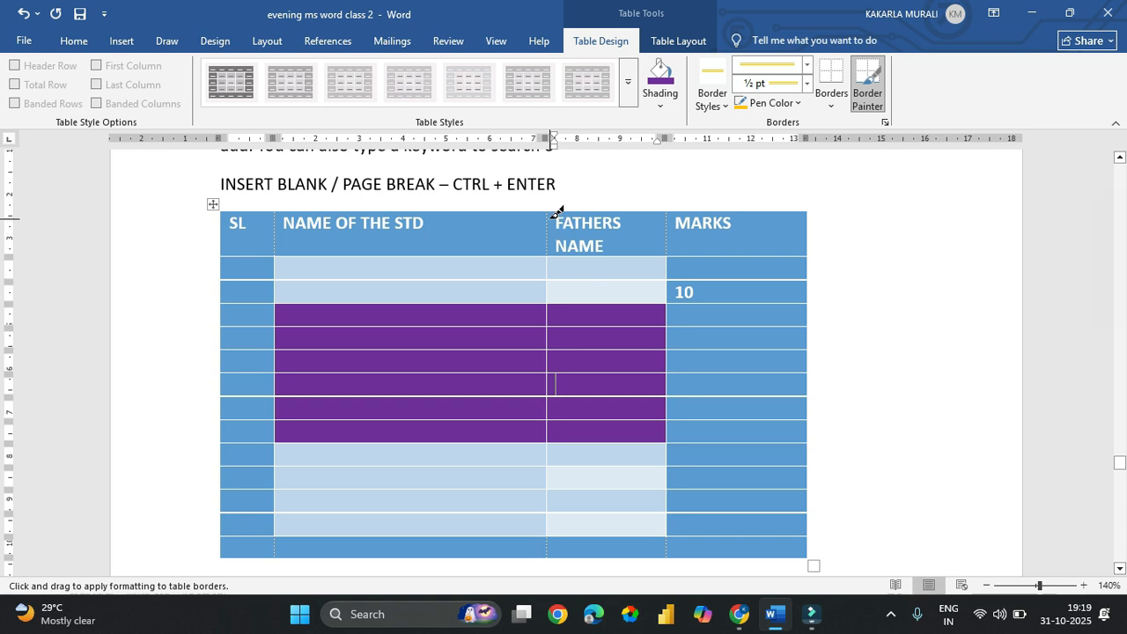
pyautogui.moveTo(551, 212)
pyautogui.mouseDown()
pyautogui.moveTo(567, 287)
pyautogui.moveTo(569, 539)
pyautogui.mouseUp()
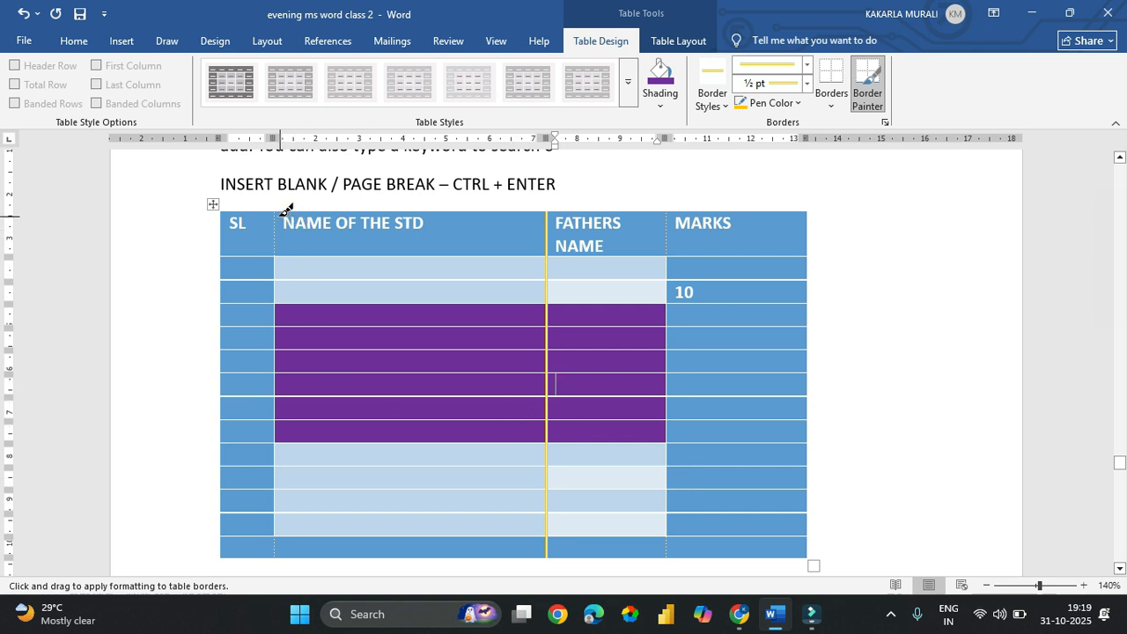
pyautogui.moveTo(278, 214)
pyautogui.mouseDown()
pyautogui.moveTo(302, 496)
pyautogui.moveTo(279, 527)
pyautogui.mouseUp()
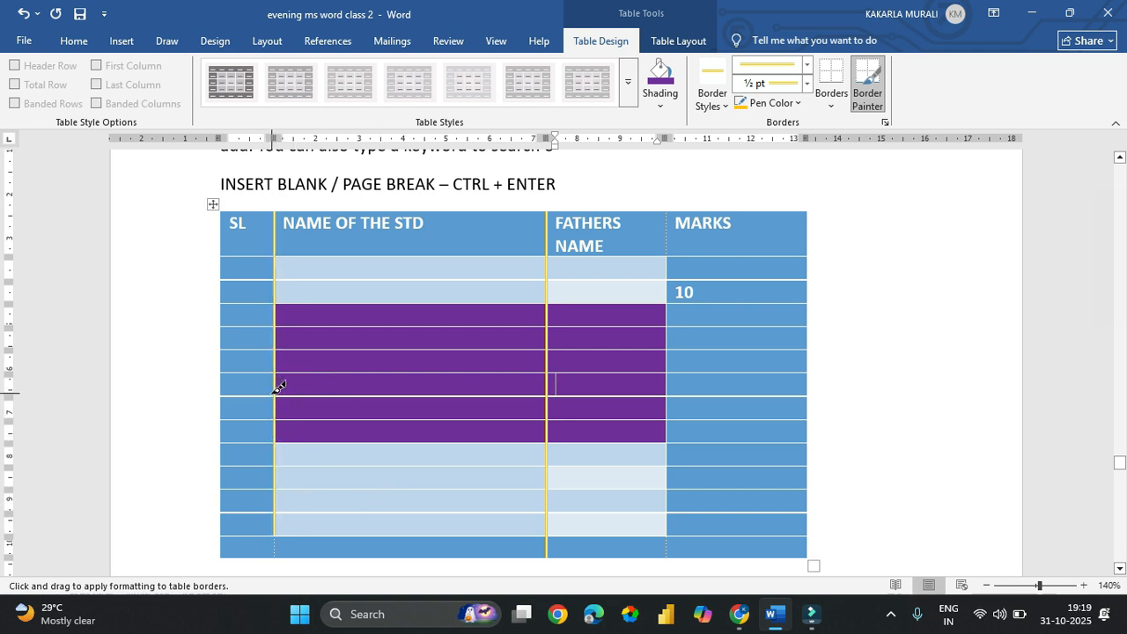
pyautogui.moveTo(278, 386)
pyautogui.mouseDown()
pyautogui.moveTo(373, 396)
pyautogui.moveTo(503, 370)
pyautogui.moveTo(521, 388)
pyautogui.mouseUp()
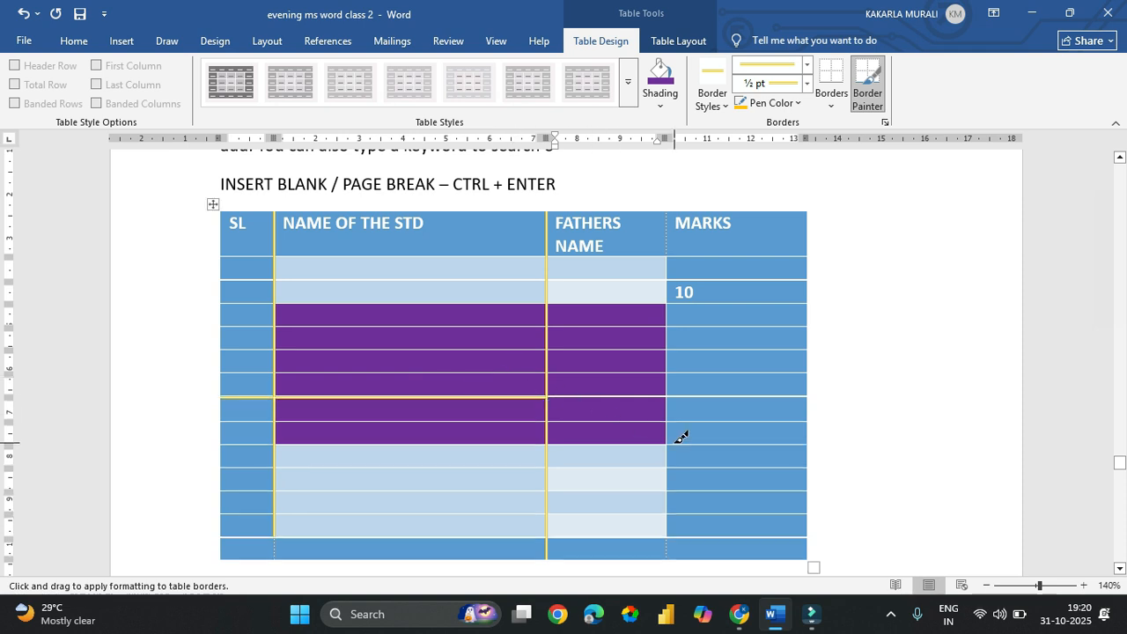
# - Set the pen color to standard red and paint the border along the upper edge of the purple cells
pyautogui.click(796, 105)
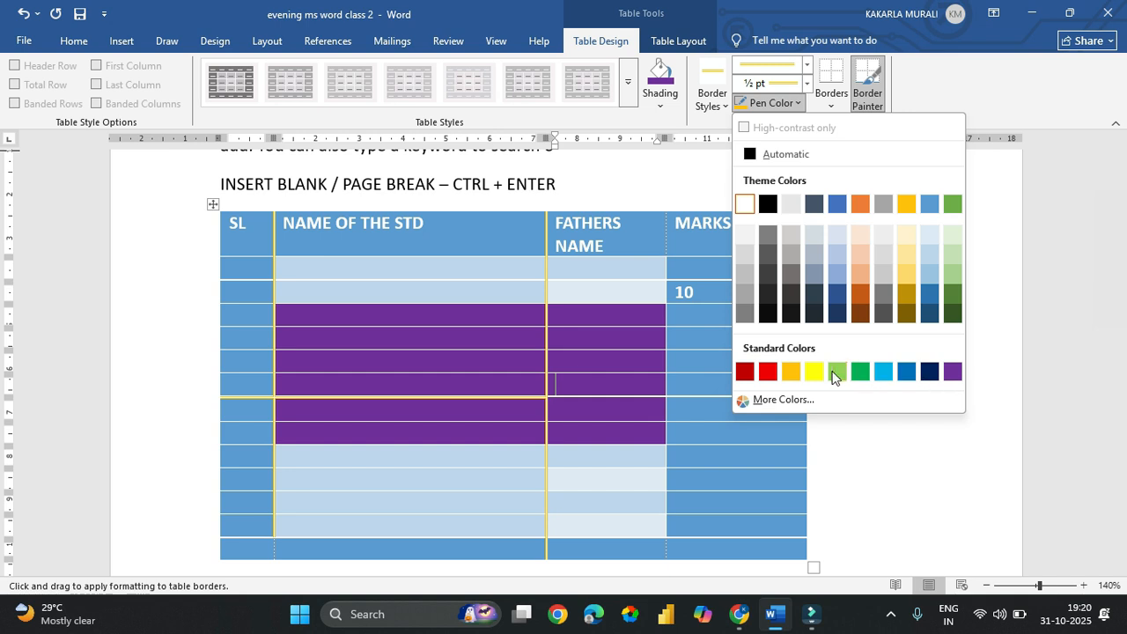
pyautogui.click(768, 371)
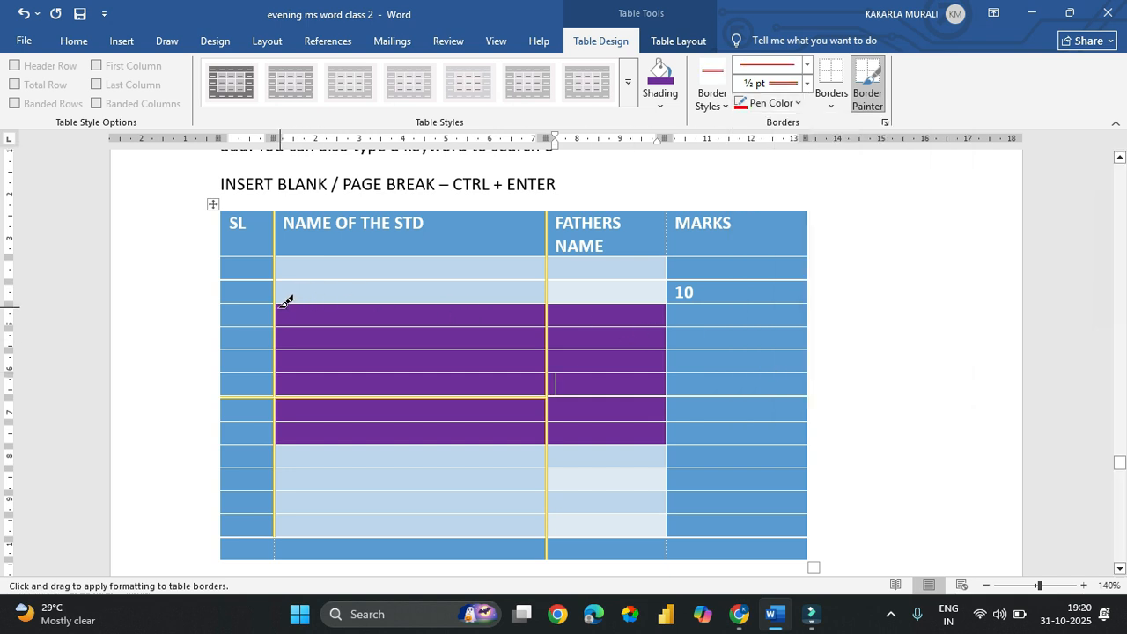
pyautogui.moveTo(284, 298)
pyautogui.mouseDown()
pyautogui.moveTo(516, 317)
pyautogui.moveTo(625, 294)
pyautogui.moveTo(692, 333)
pyautogui.mouseUp()
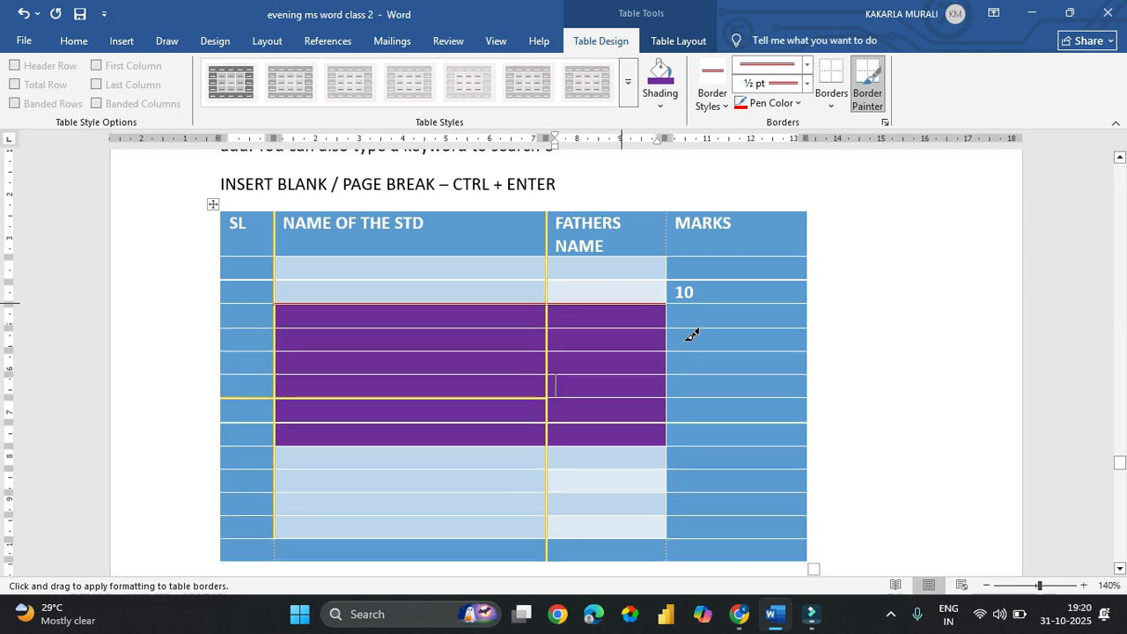
# - Set the line weight to 2 ¼ pt and paint the border between FATHERS NAME and MARKS from the header through the tenth row
pyautogui.click(780, 85)
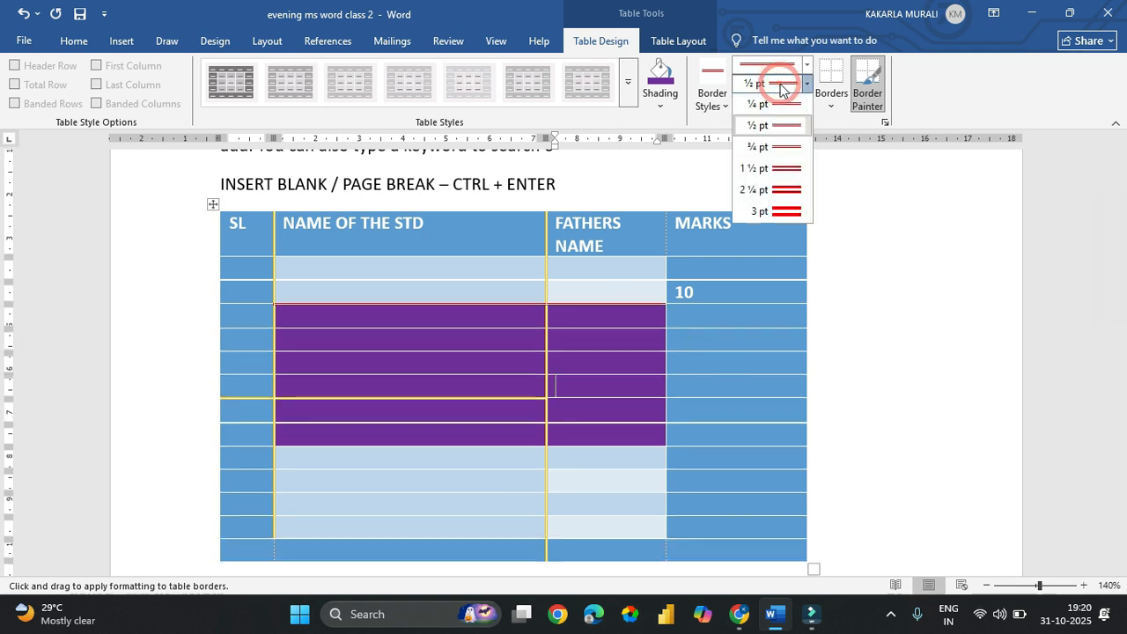
pyautogui.click(780, 192)
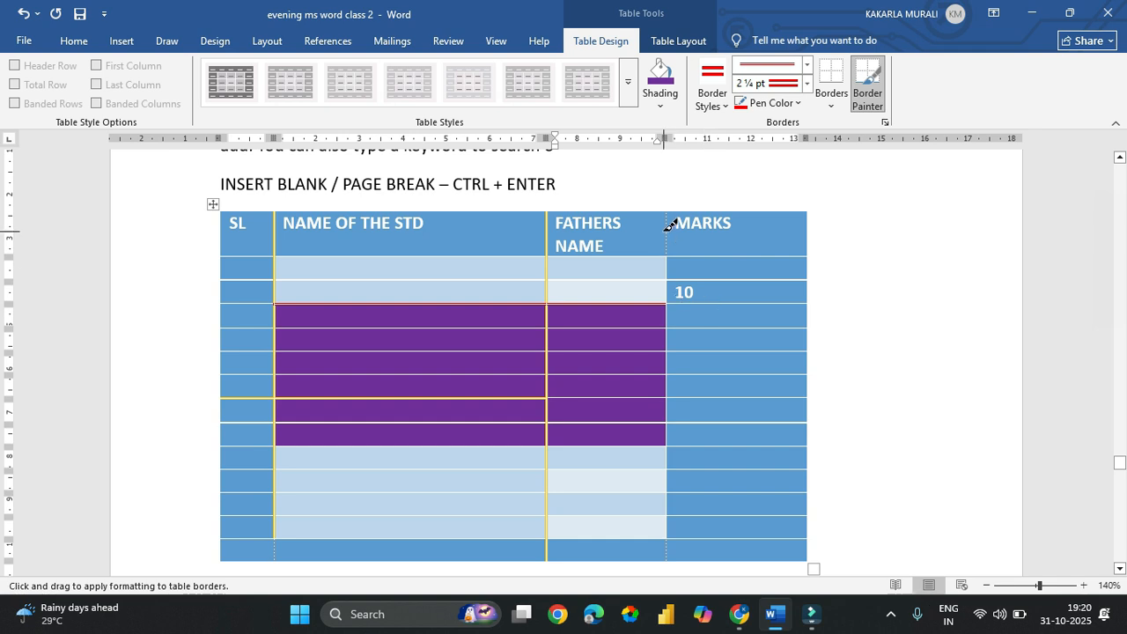
pyautogui.moveTo(672, 219); pyautogui.dragTo(674, 466)
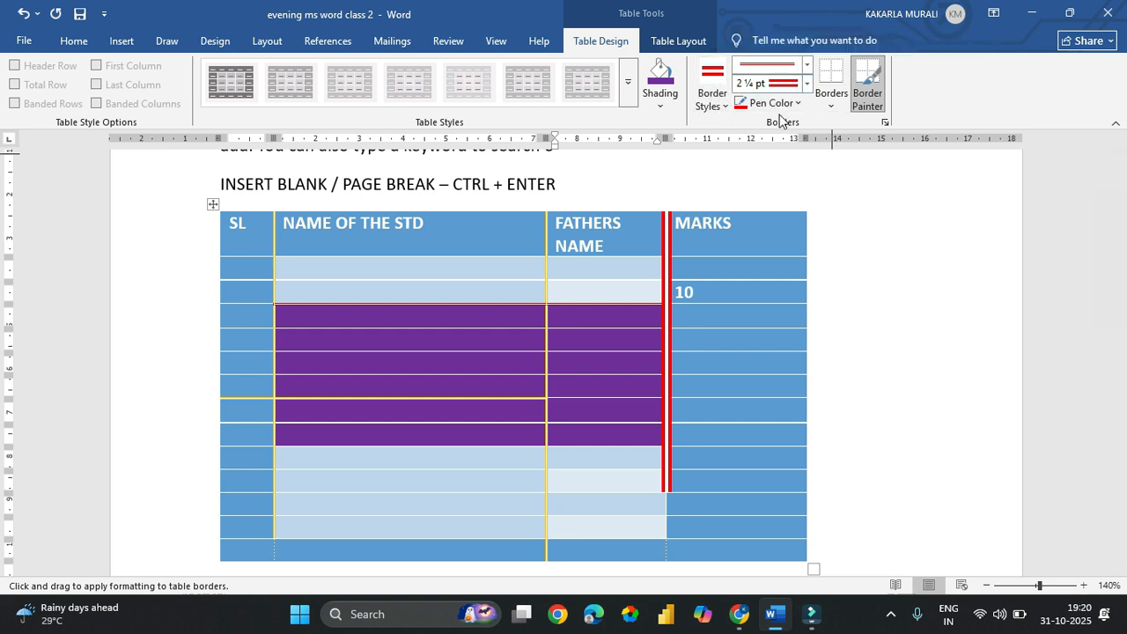
# - Stop painting borders, select the whole table and apply All Borders with the red 2 ¼ pt double line
pyautogui.click(831, 105)
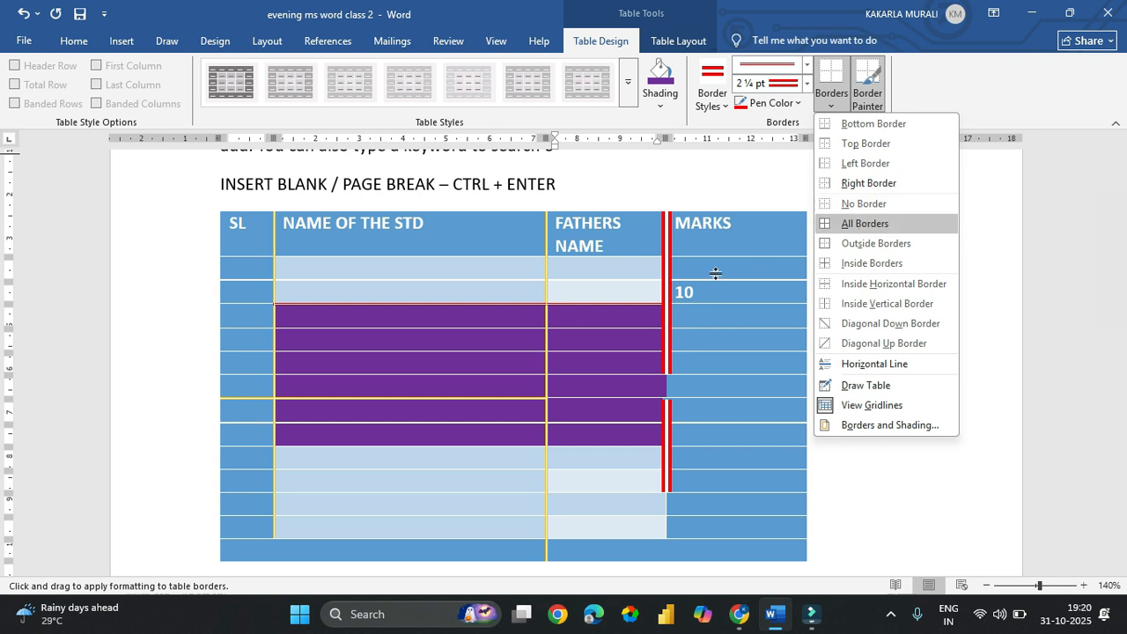
pyautogui.press('Escape')
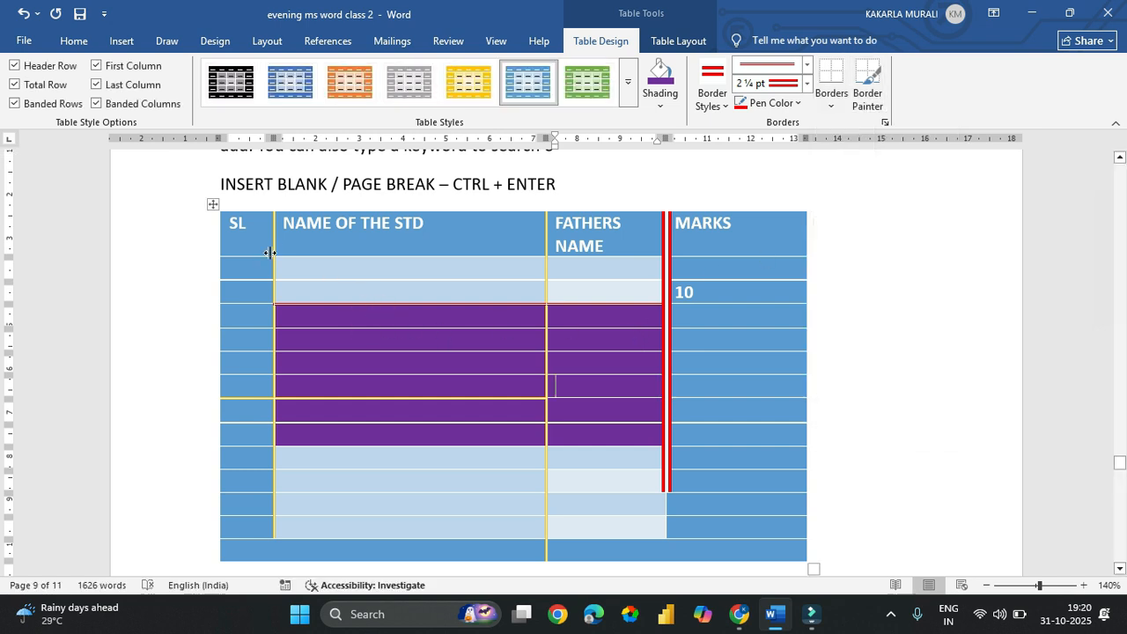
pyautogui.click(214, 206)
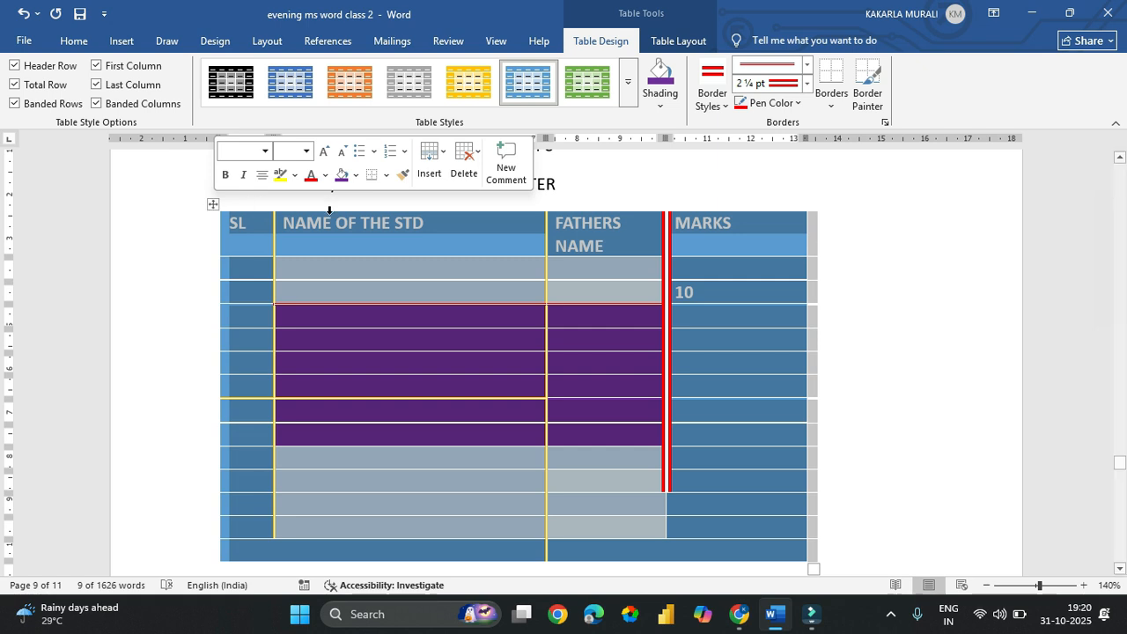
pyautogui.click(832, 109)
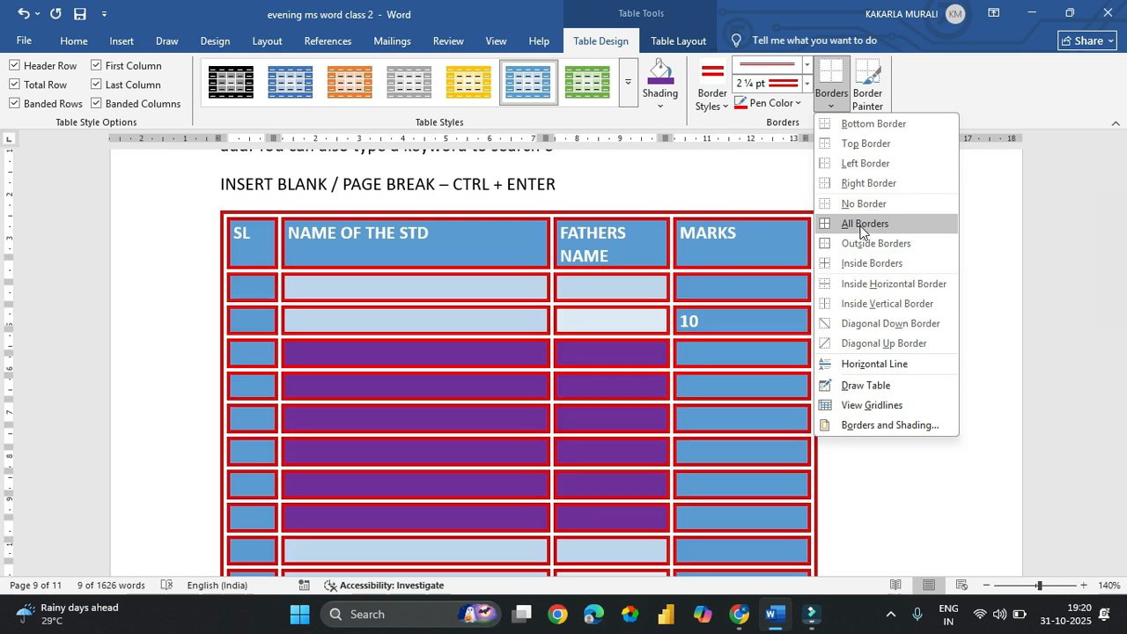
pyautogui.click(861, 226)
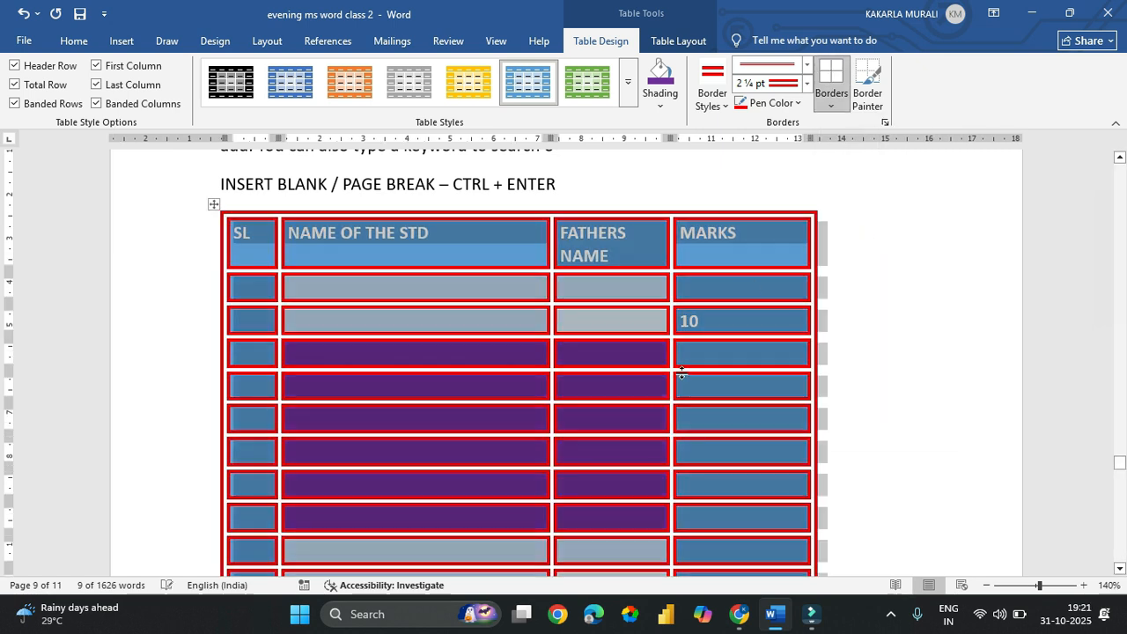
# - Select the whole table again and remove every border with No Border
pyautogui.click(626, 455)
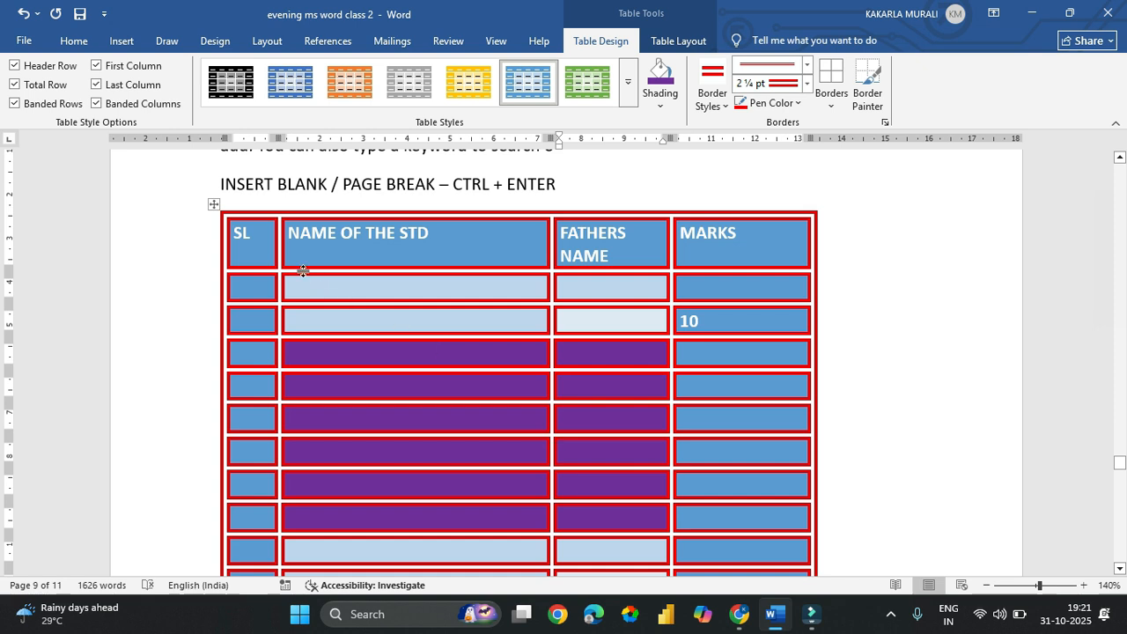
pyautogui.click(204, 209)
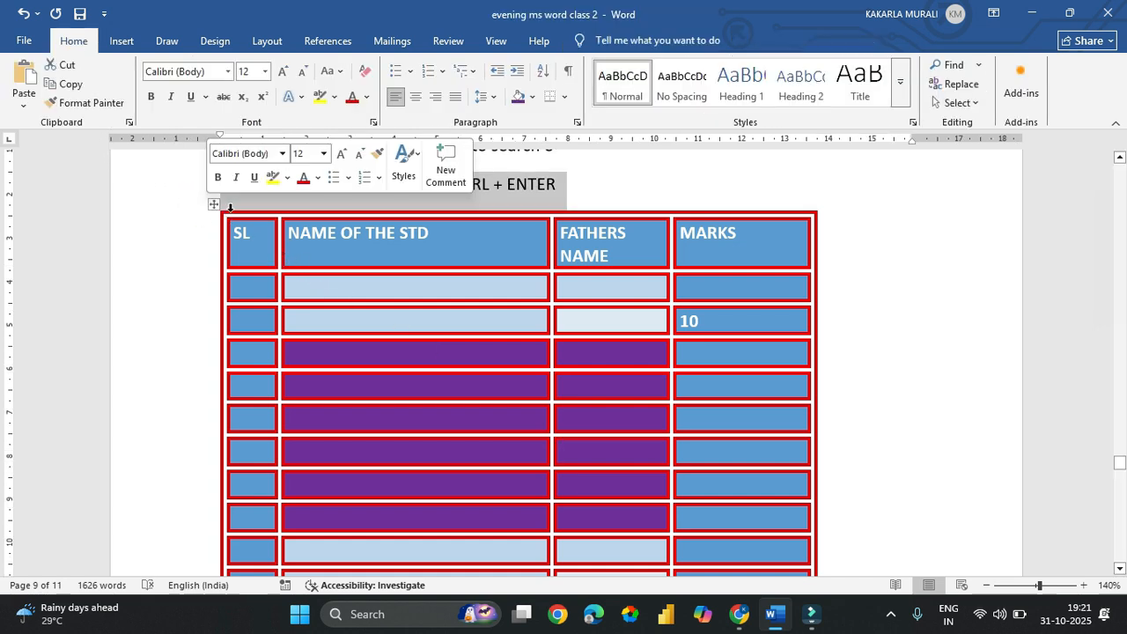
pyautogui.click(213, 205)
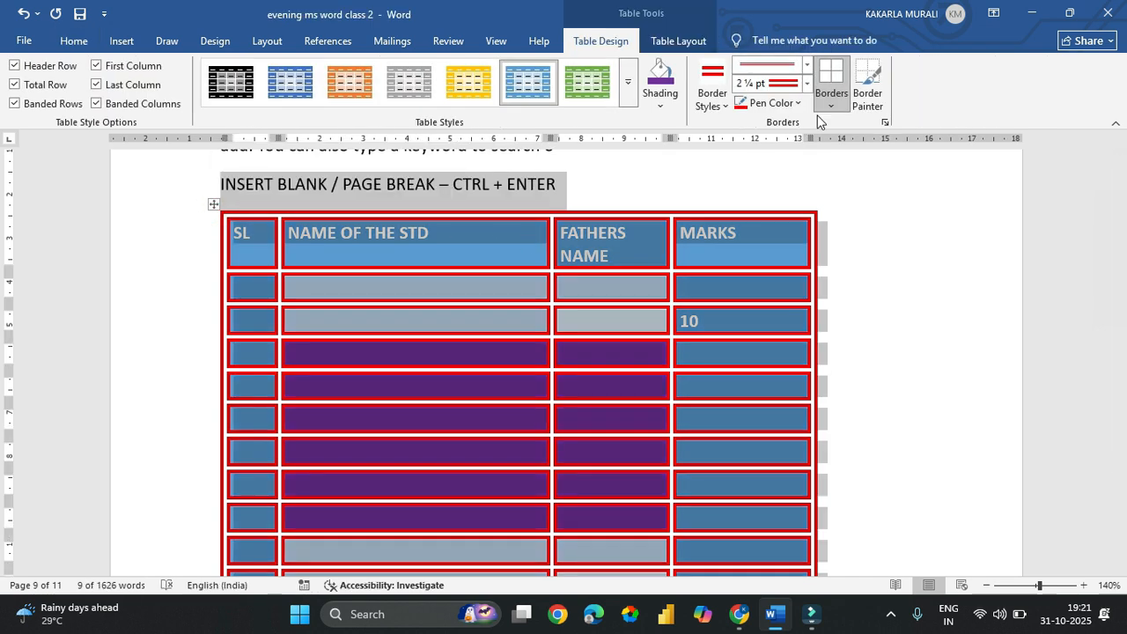
pyautogui.click(828, 109)
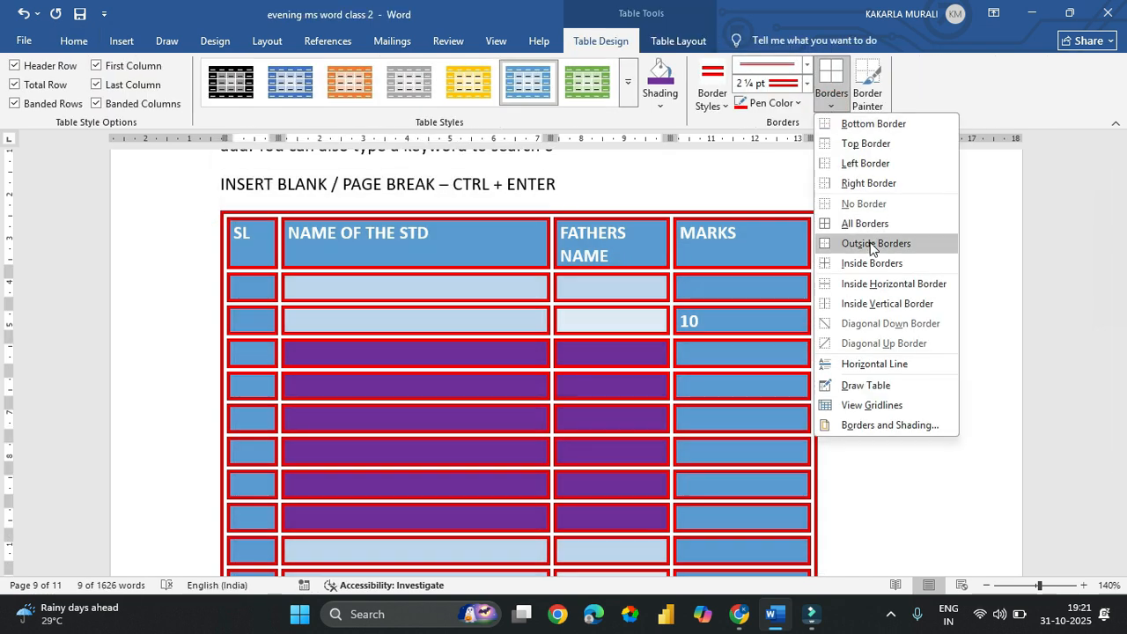
pyautogui.click(871, 211)
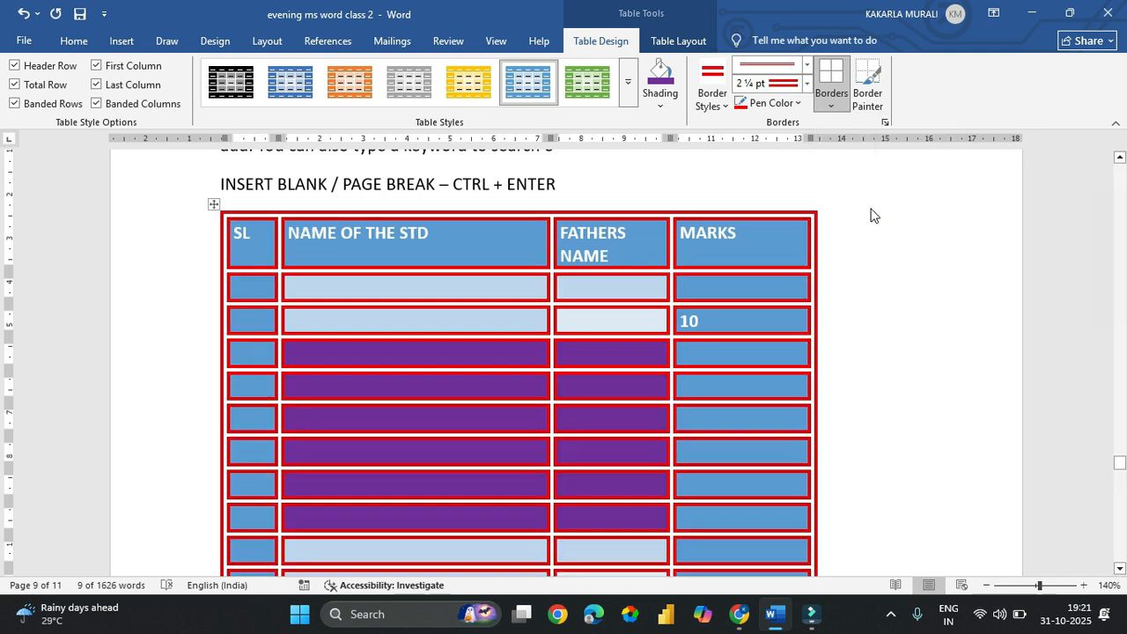
pyautogui.click(724, 386)
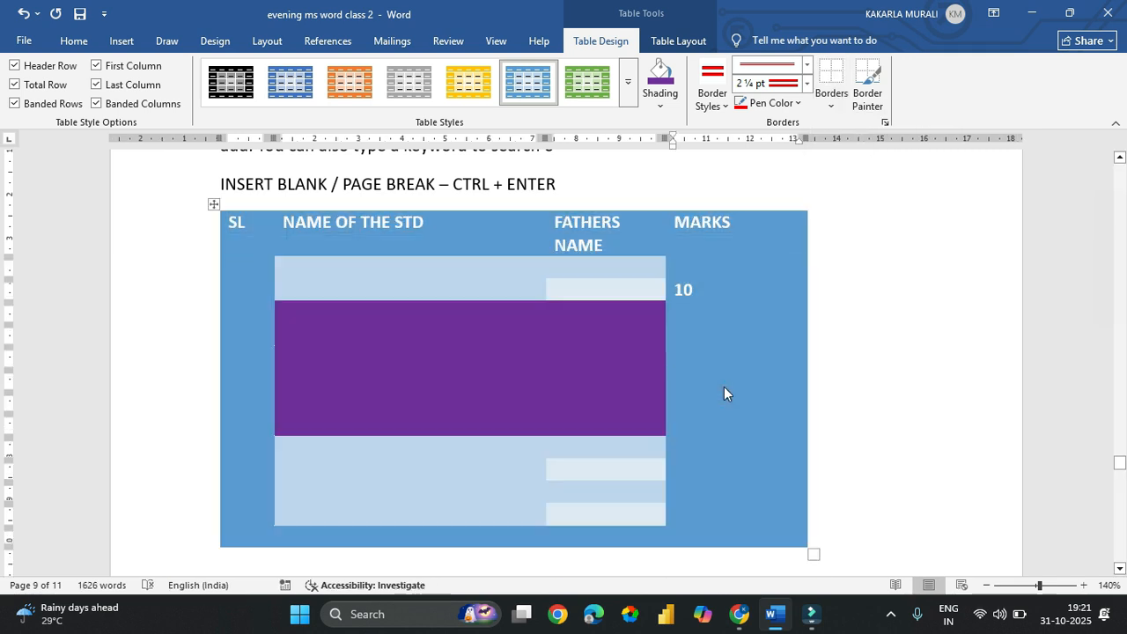
pyautogui.click(650, 432)
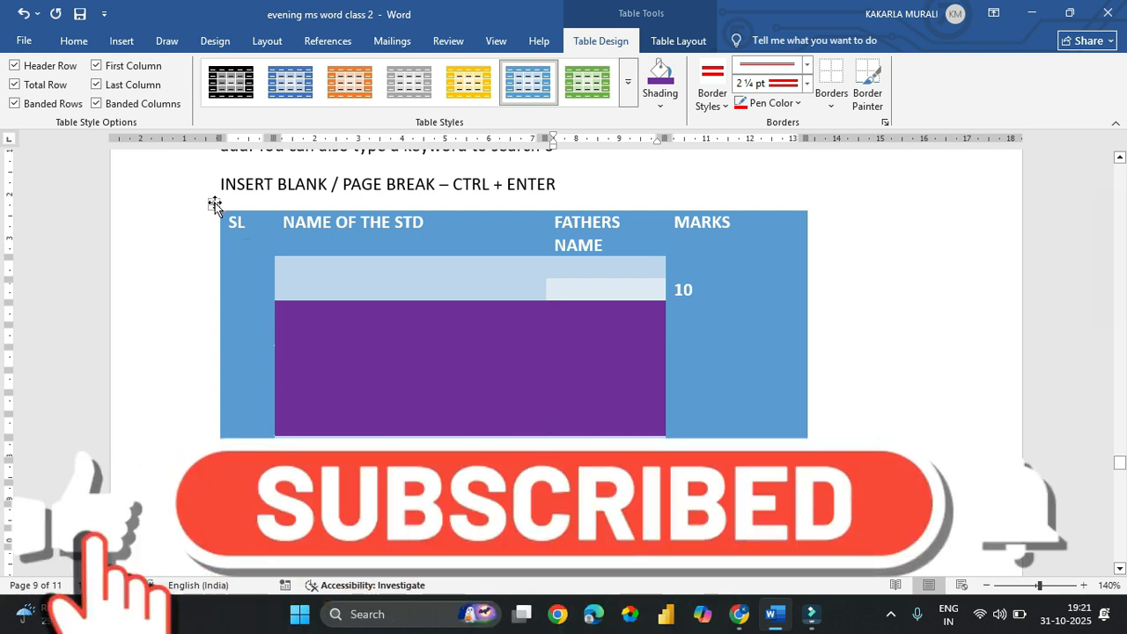
# - Use Border Painter to paint a red 2 ¼ pt double line between FATHERS NAME and MARKS from the header through the sixth row
pyautogui.click(215, 203)
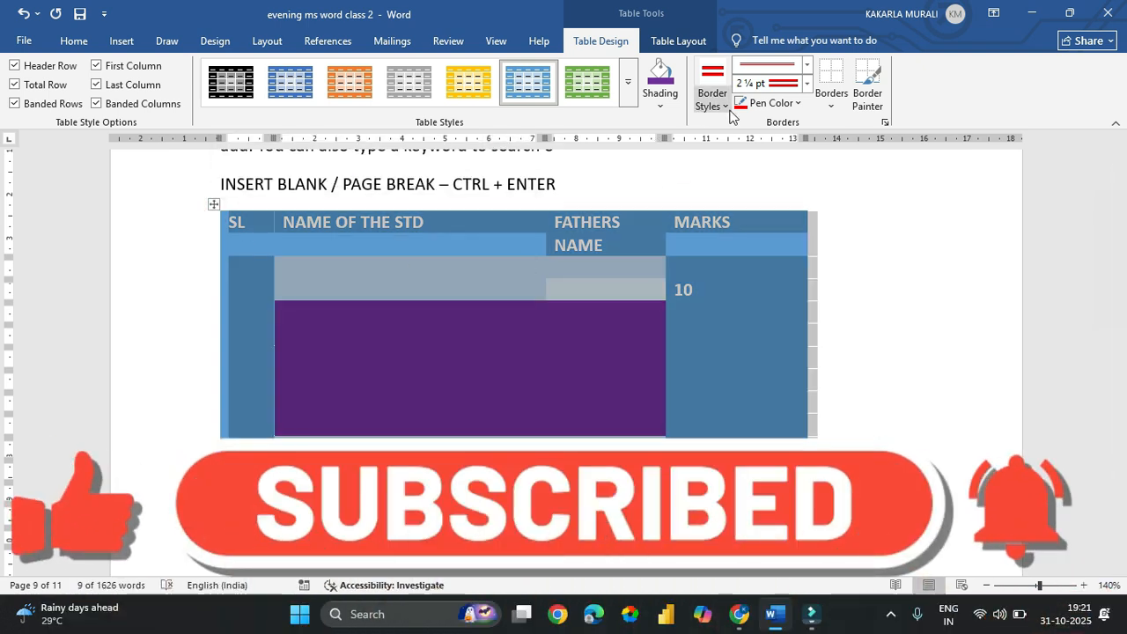
pyautogui.click(868, 92)
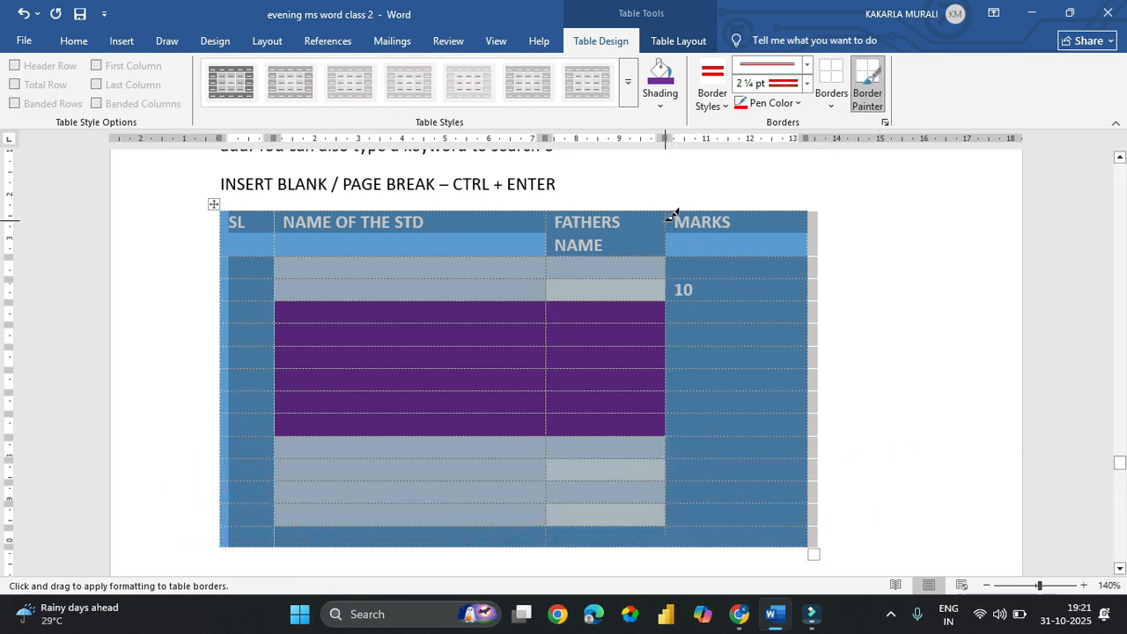
pyautogui.moveTo(669, 216); pyautogui.dragTo(683, 374)
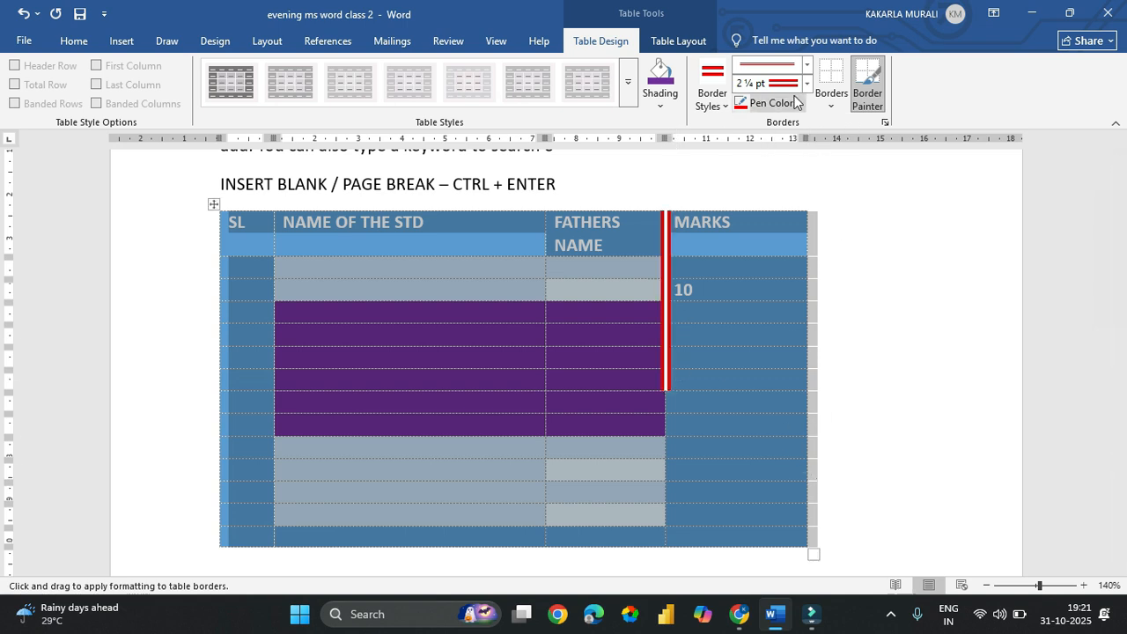
# - Open the line weight choices for the border pen
pyautogui.click(793, 85)
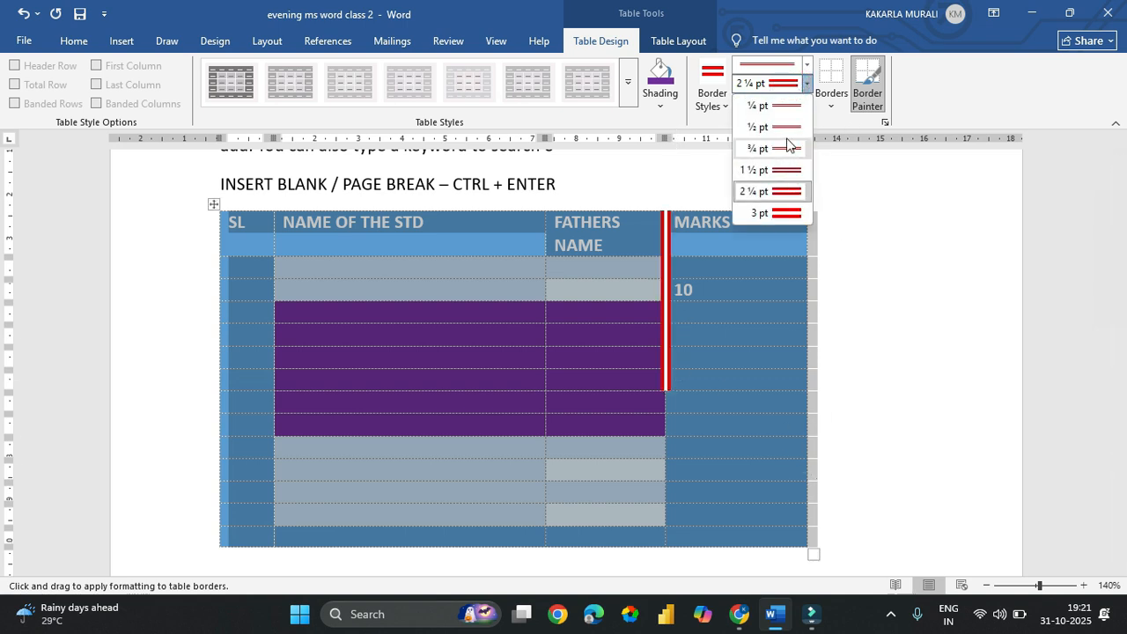